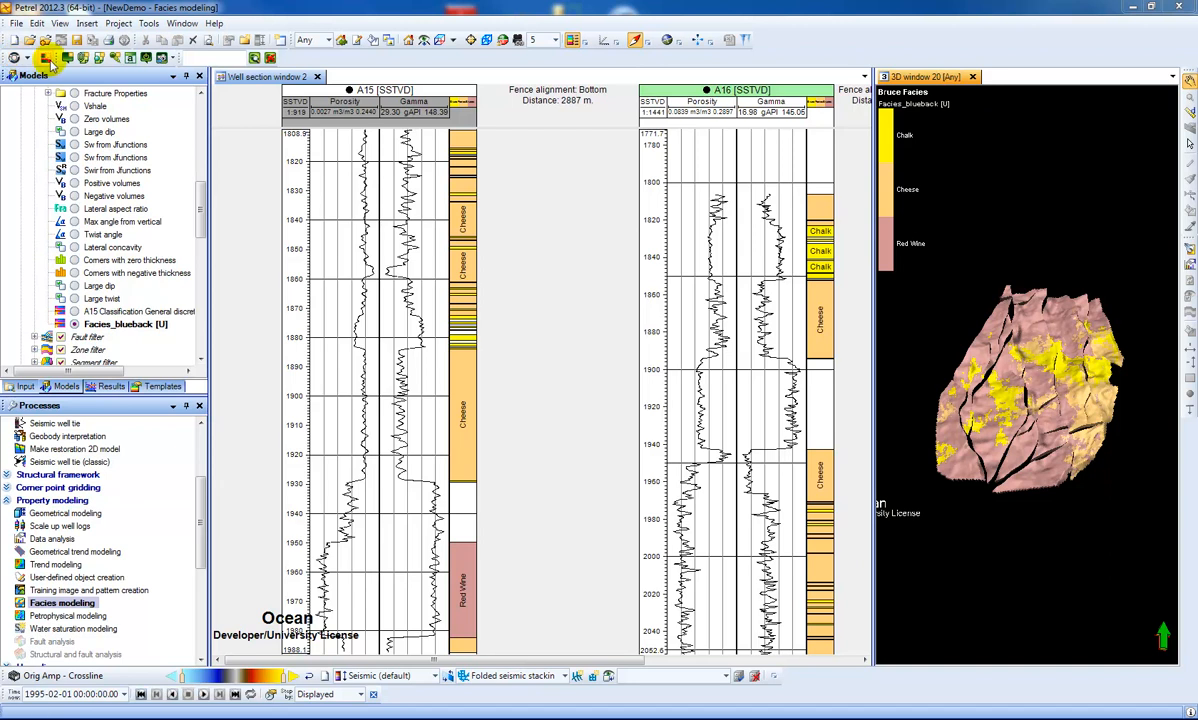
- Open the Blueback Interactive facies generator, maximize its window and clear all its settings
click(46, 59)
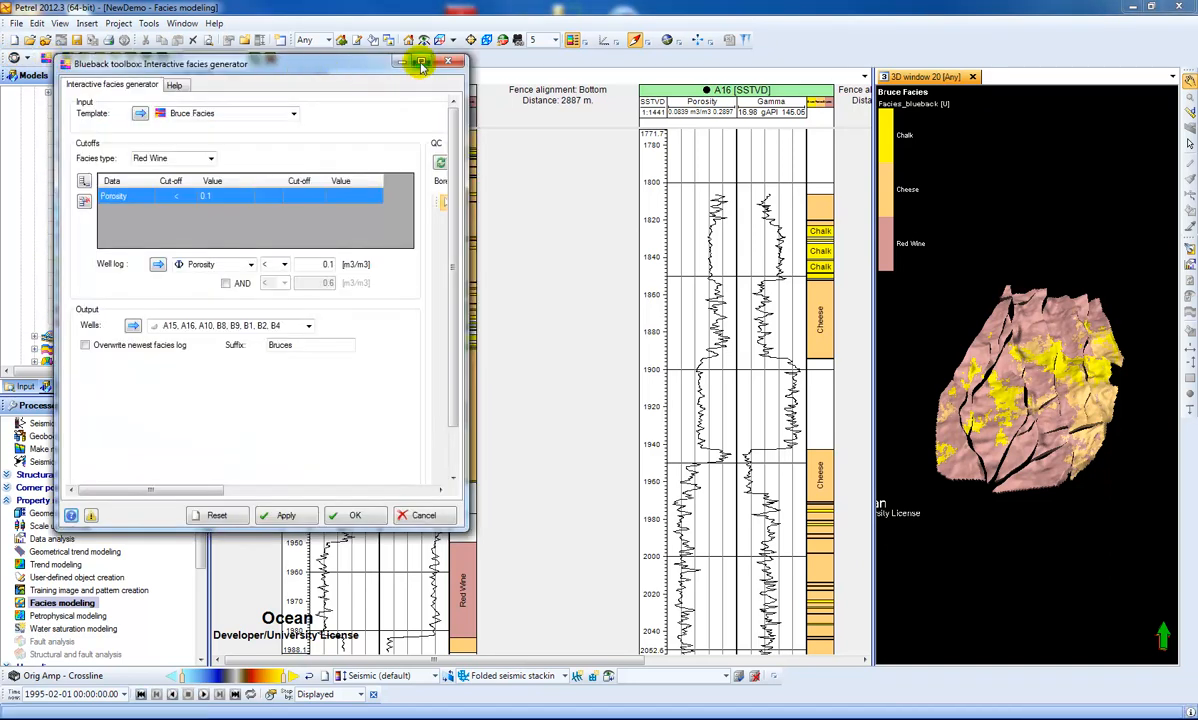
click(421, 63)
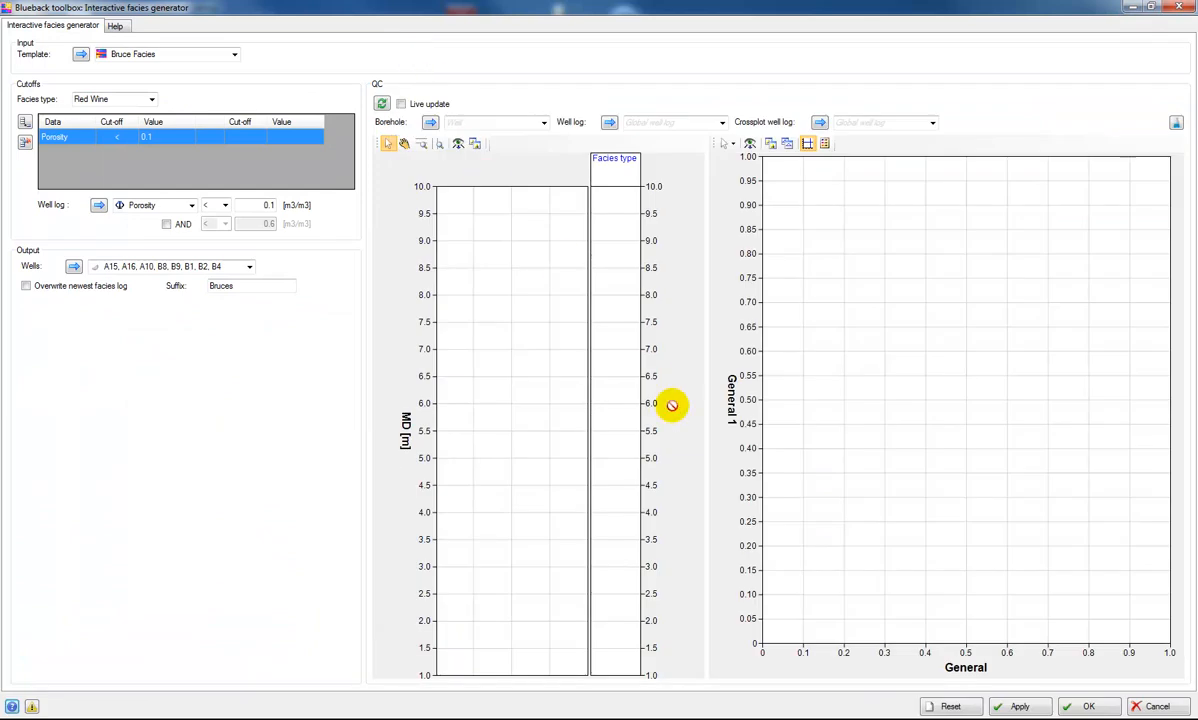
click(948, 706)
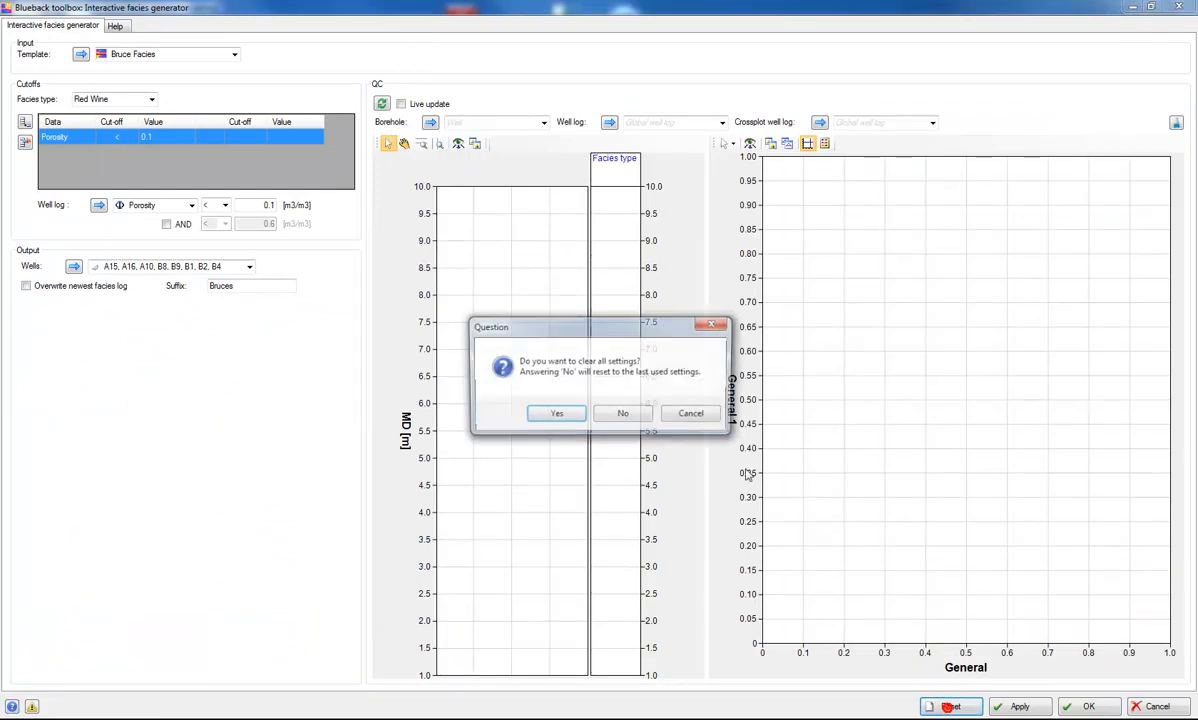
click(557, 416)
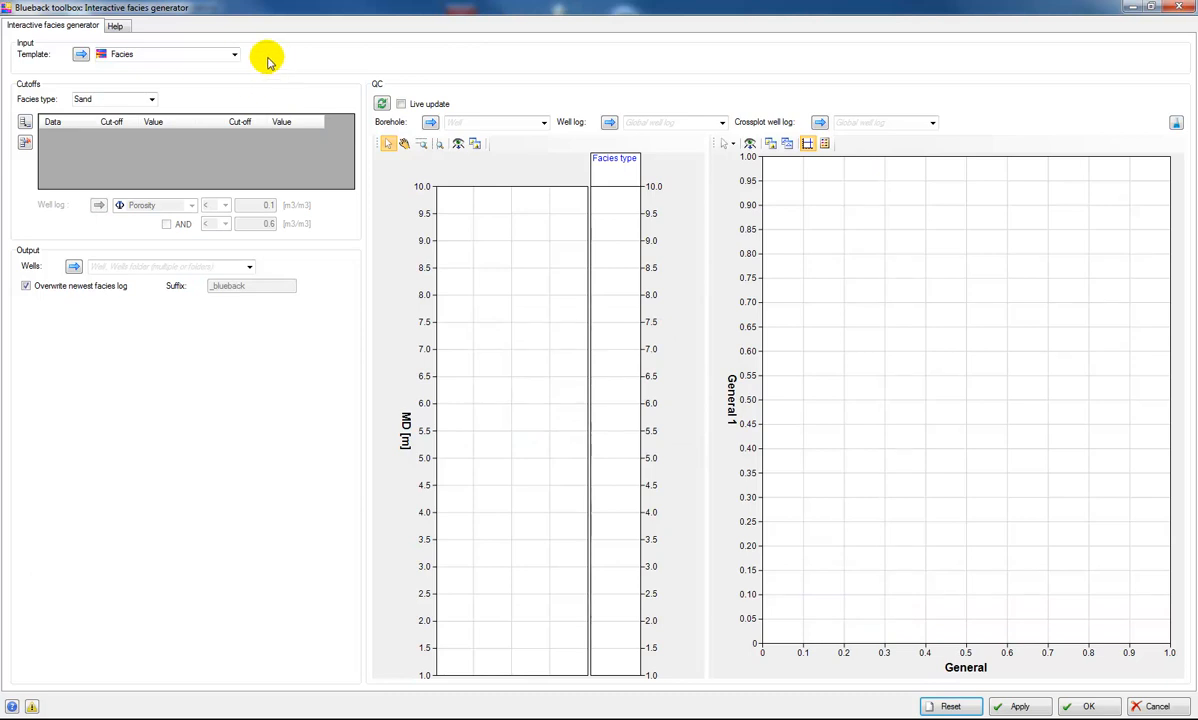
- Choose Bruce Facies as the input template and check which facies types it offers
click(235, 55)
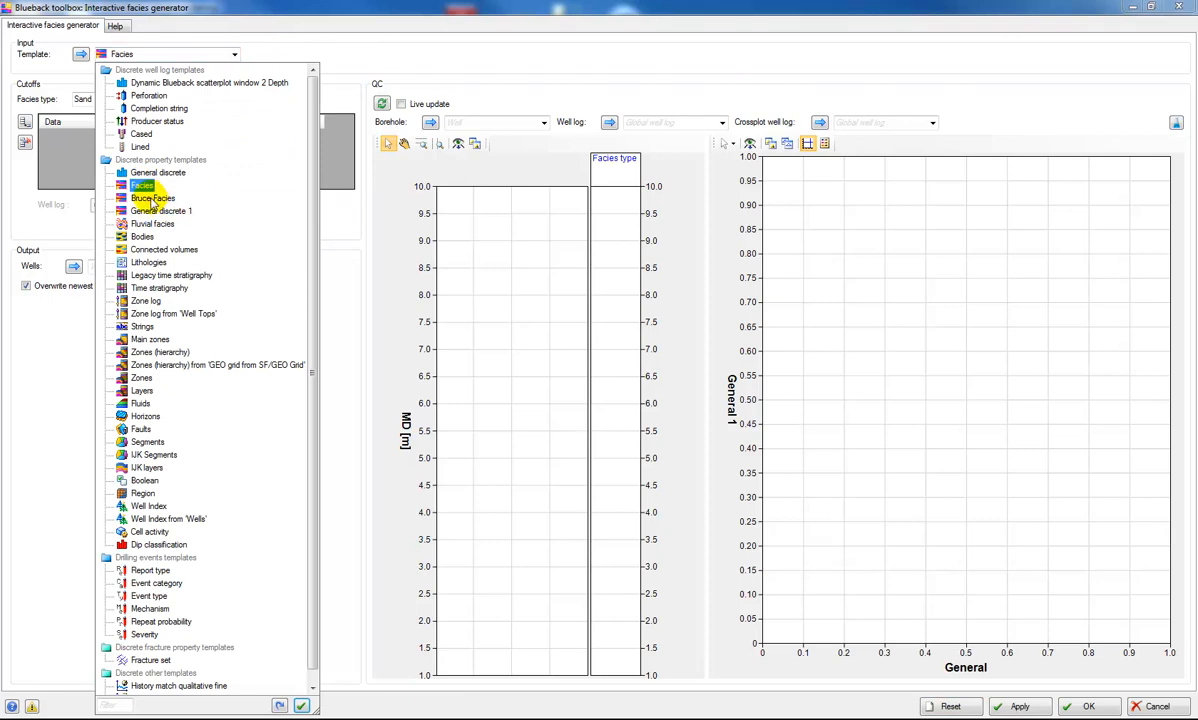
click(153, 200)
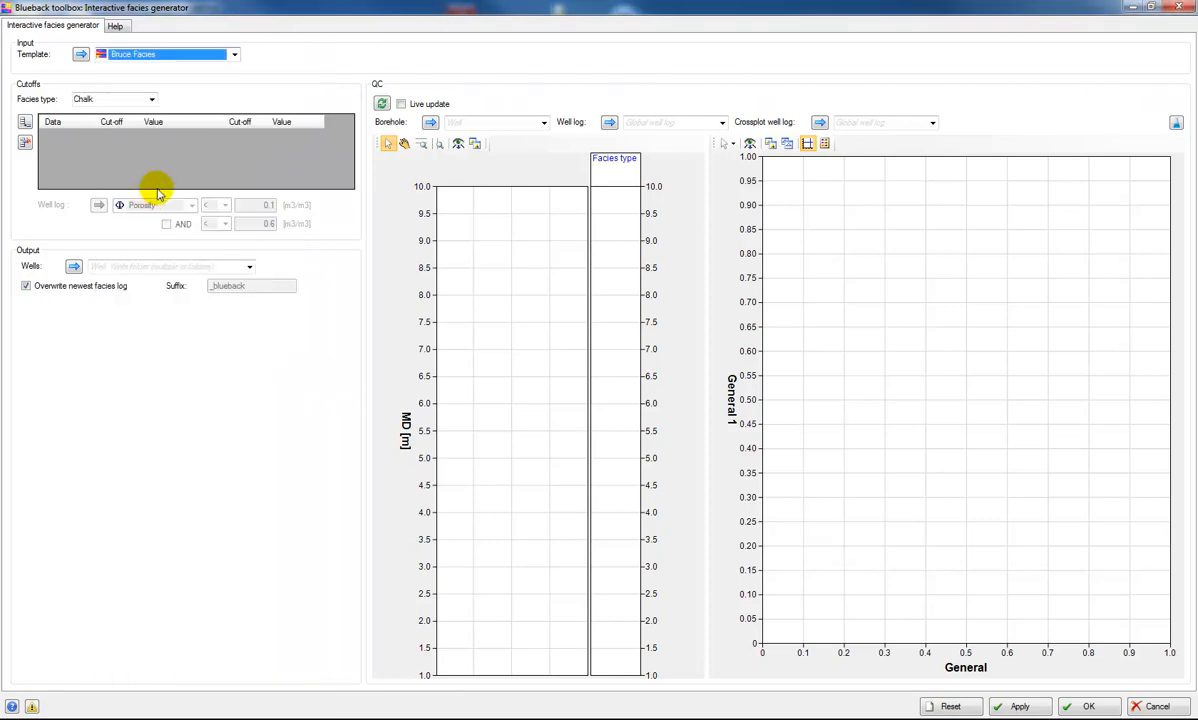
click(151, 100)
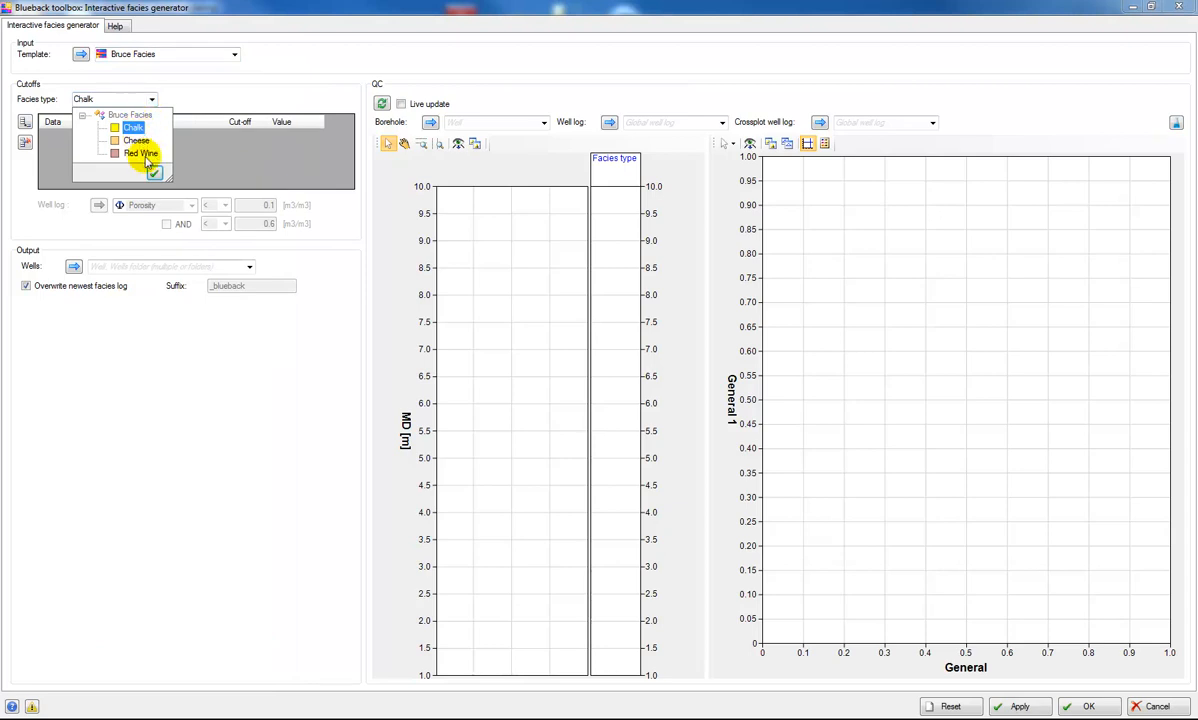
click(197, 102)
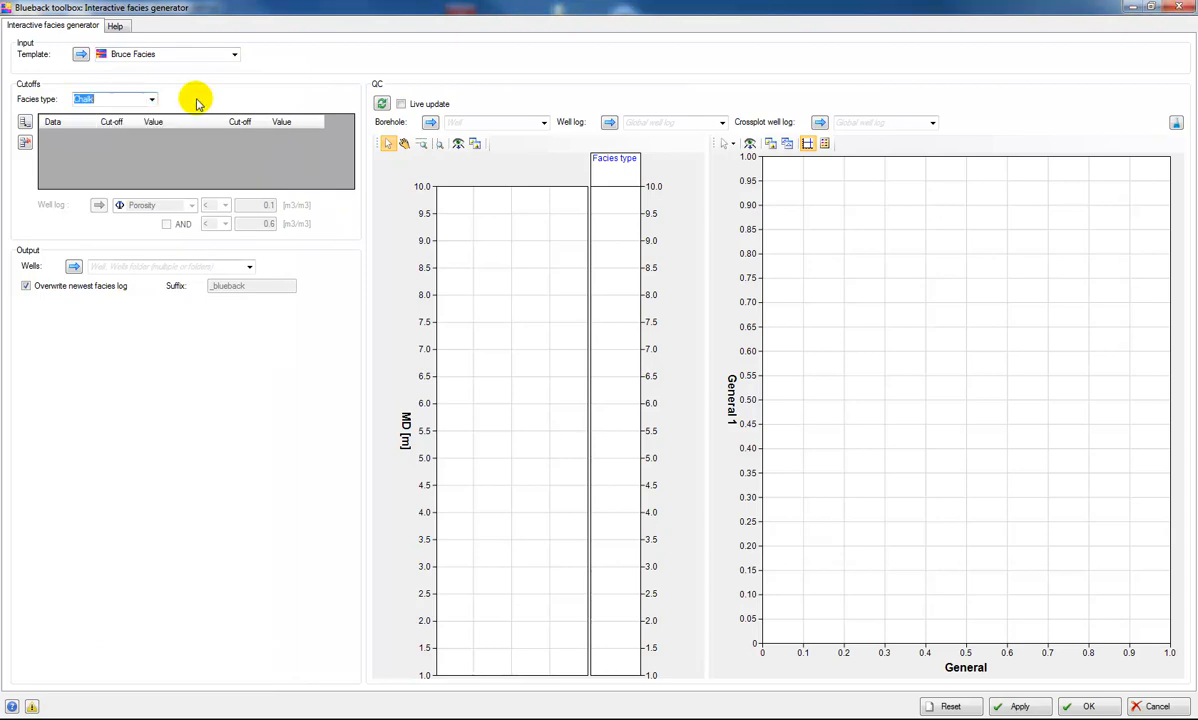
- Enable live update and set the QC plots to borehole A15, with Gamma as well log and Porosity as crossplot log
click(438, 106)
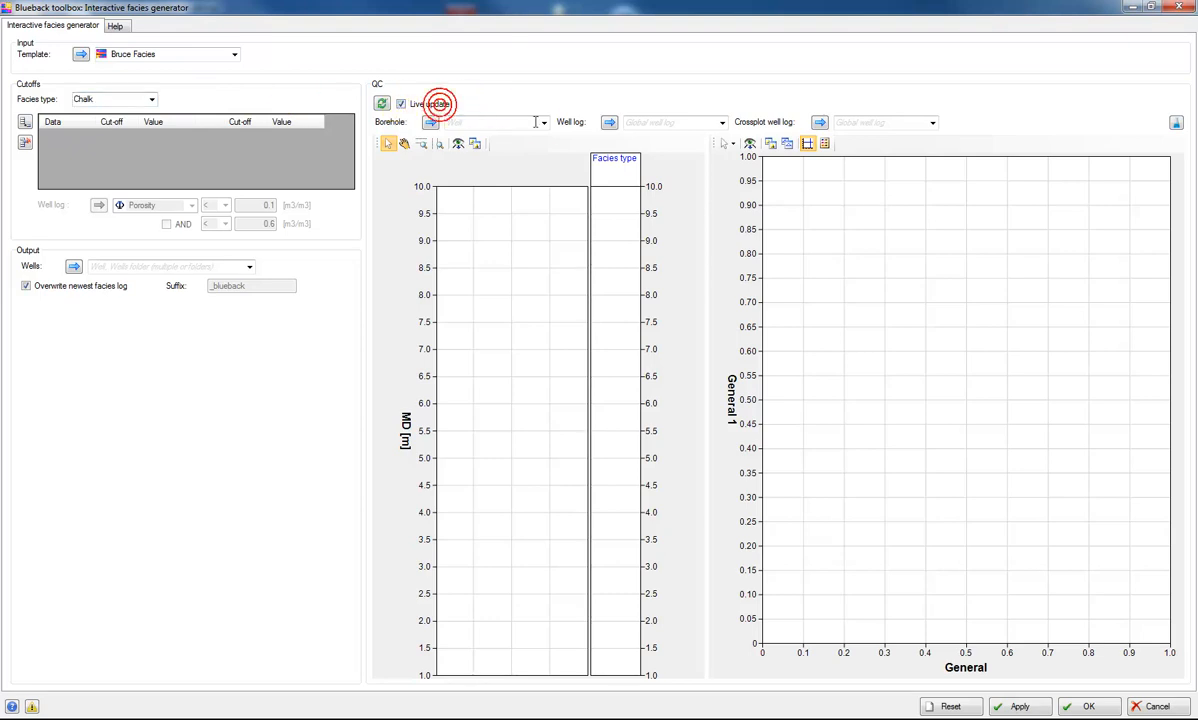
click(544, 122)
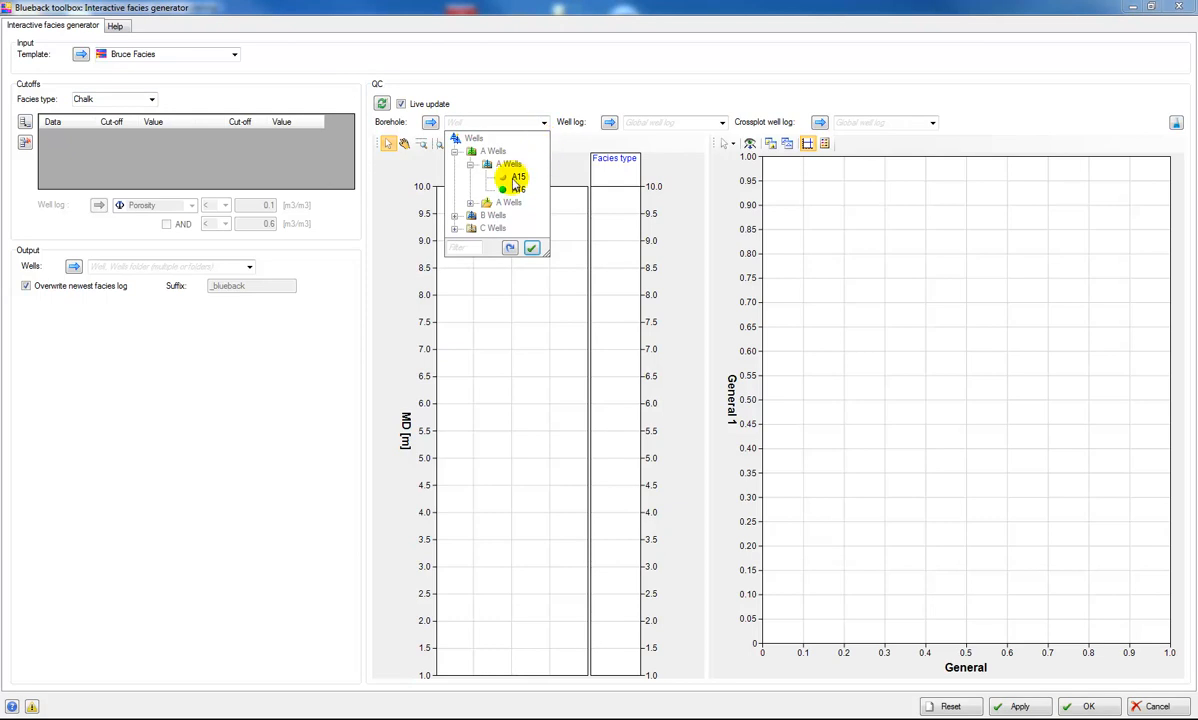
click(517, 180)
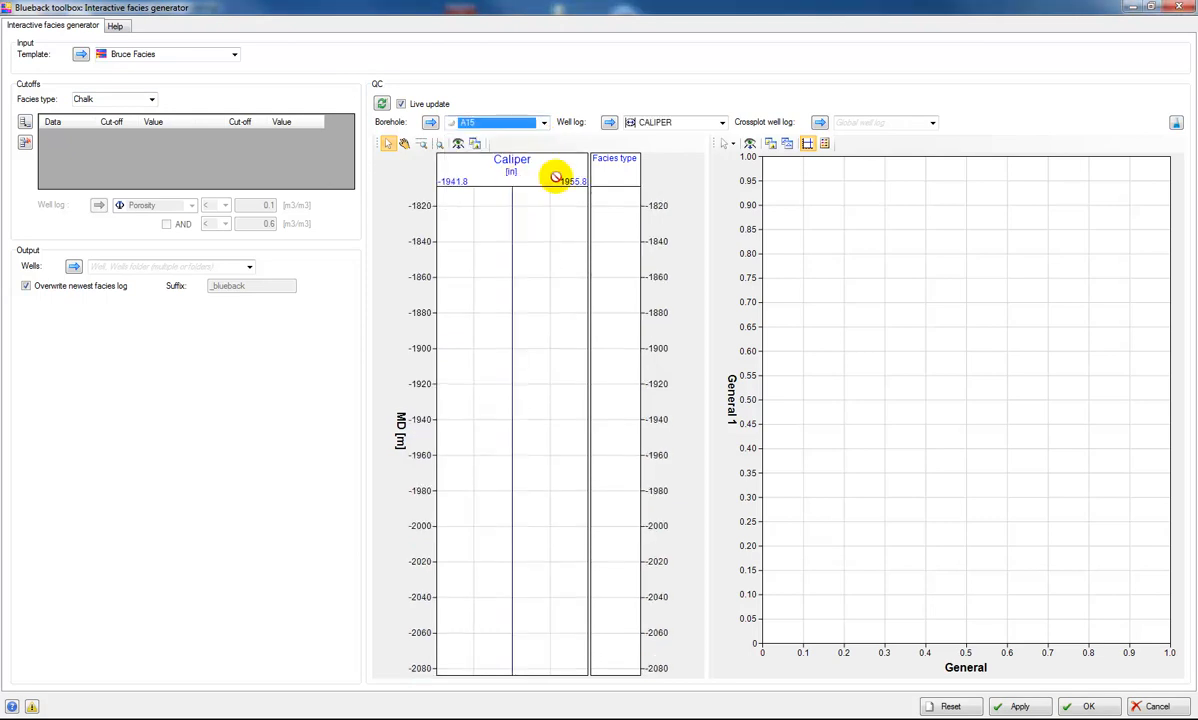
click(720, 124)
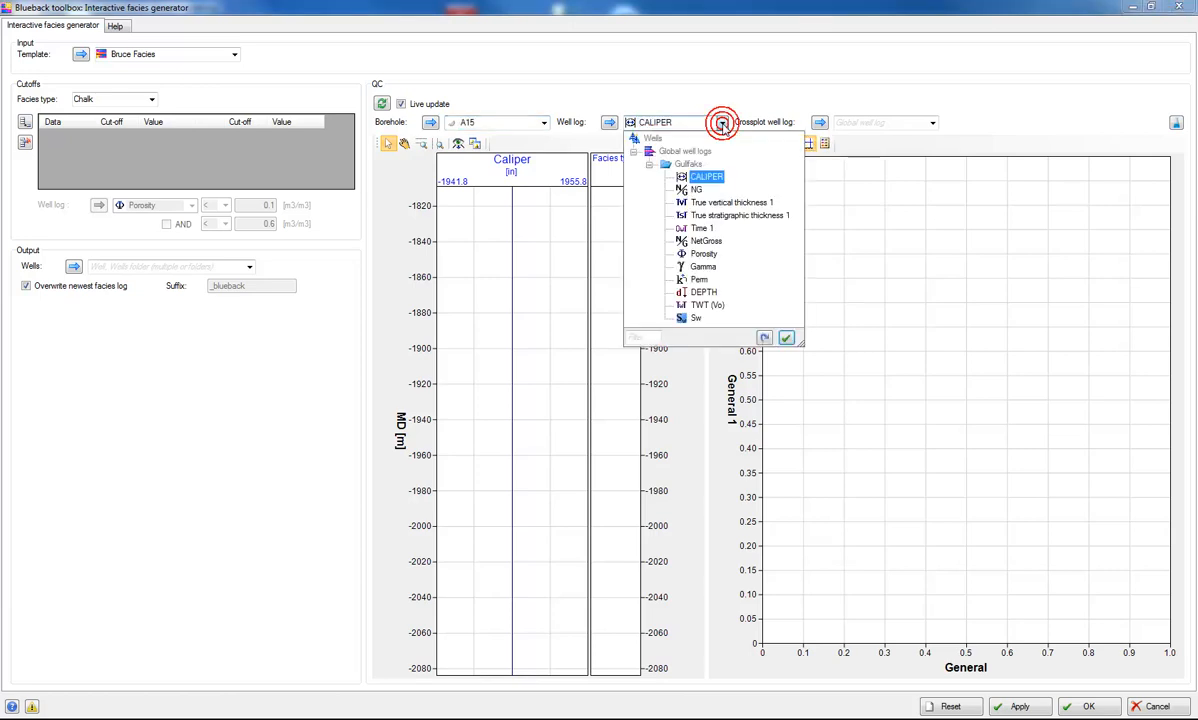
click(704, 268)
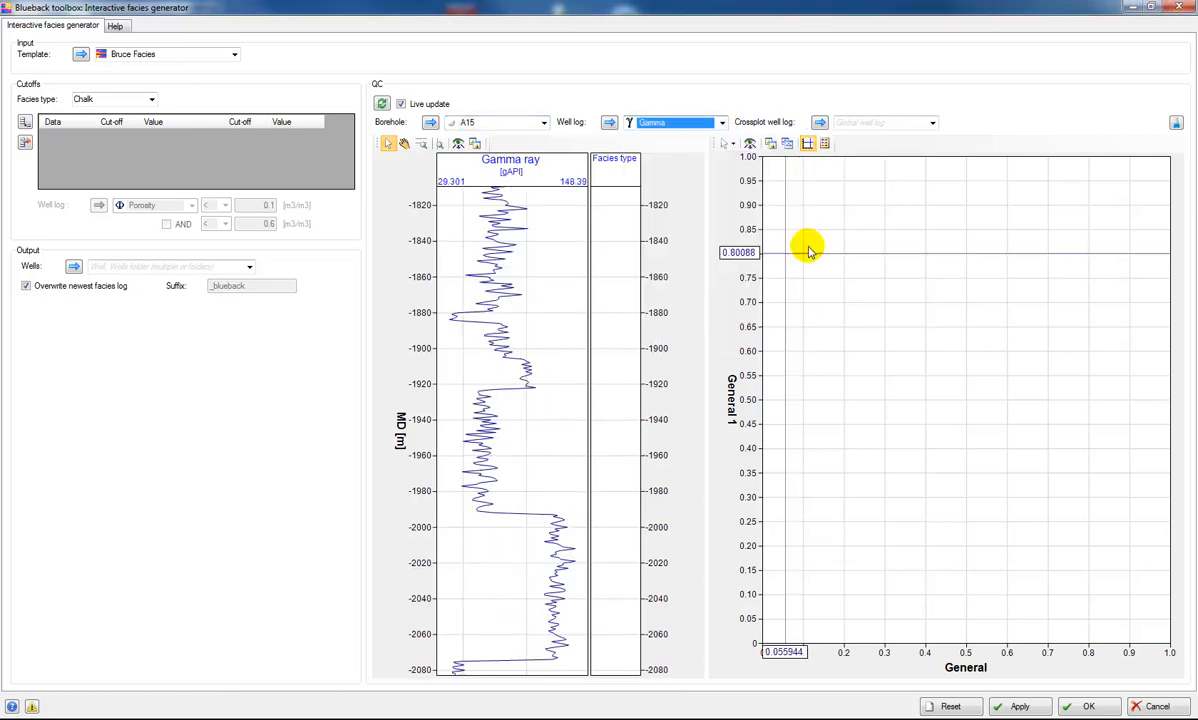
click(932, 124)
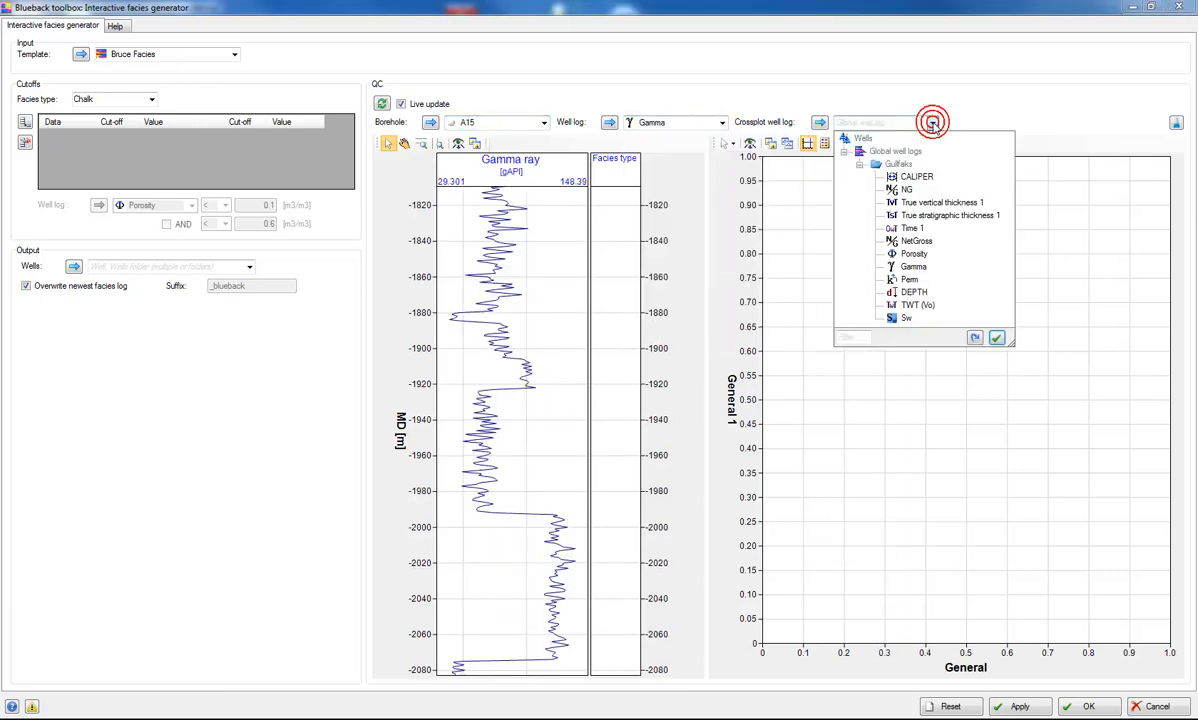
click(913, 251)
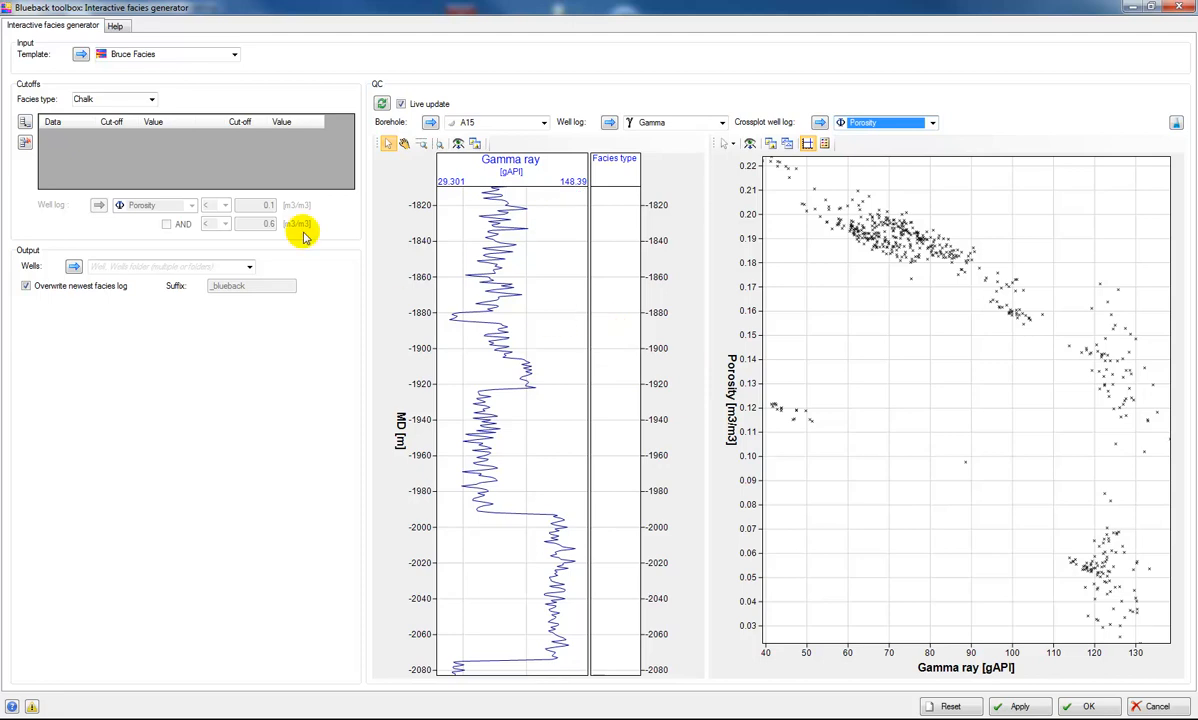
- Add a cutoff for the Red Wine facies: Porosity less than 0.1 m3/m3
click(152, 99)
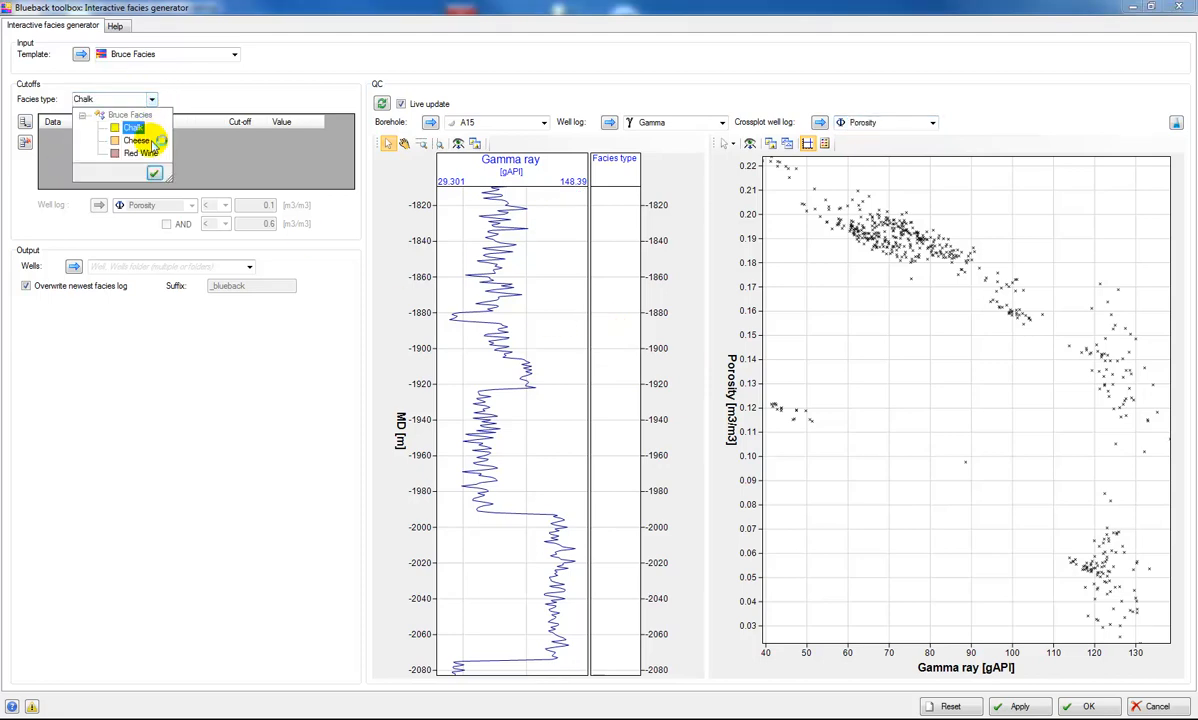
click(145, 154)
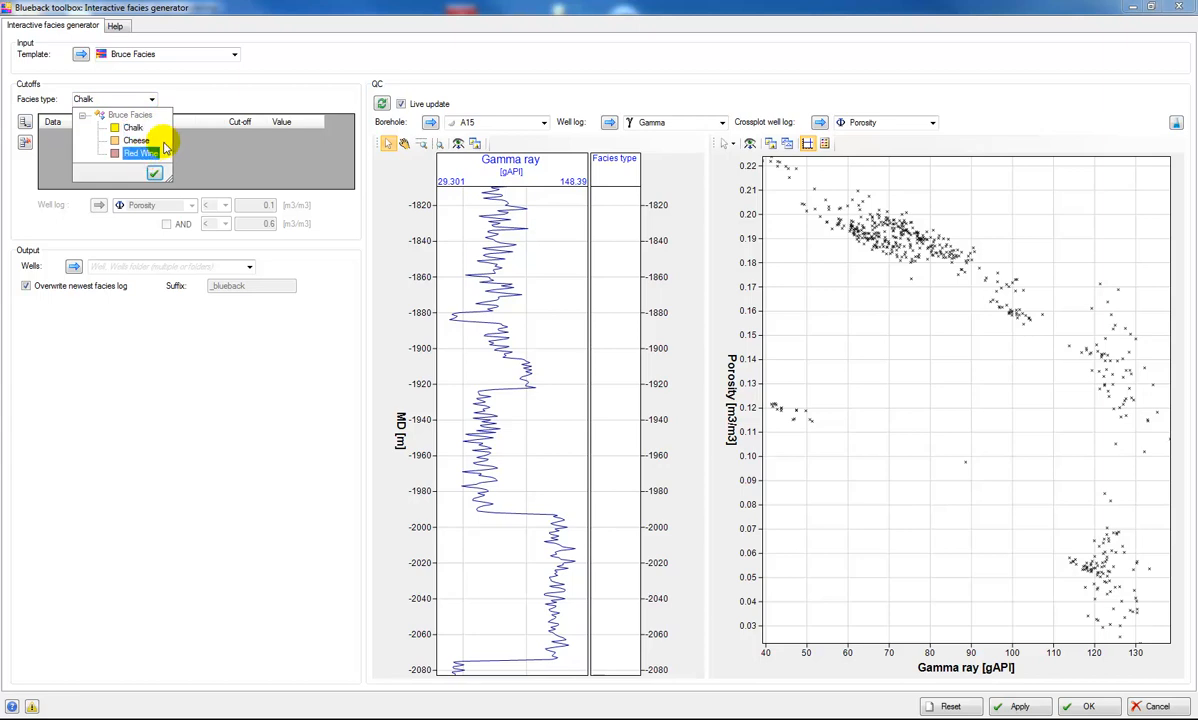
click(154, 173)
click(25, 121)
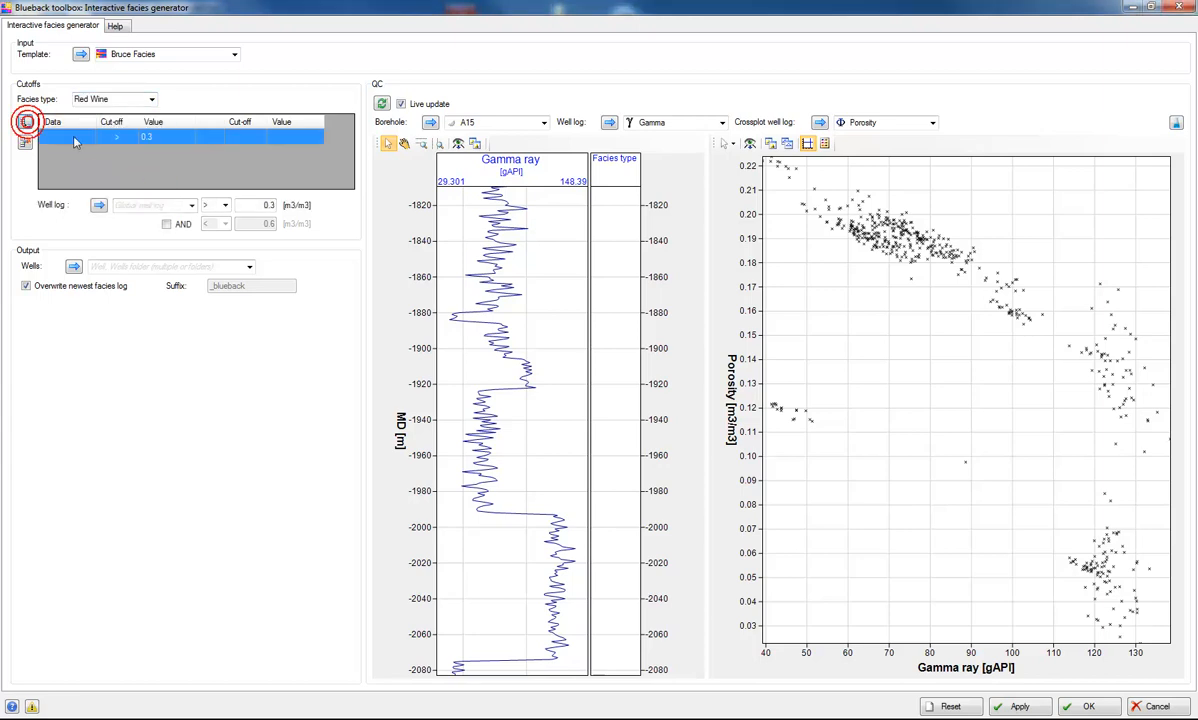
click(191, 206)
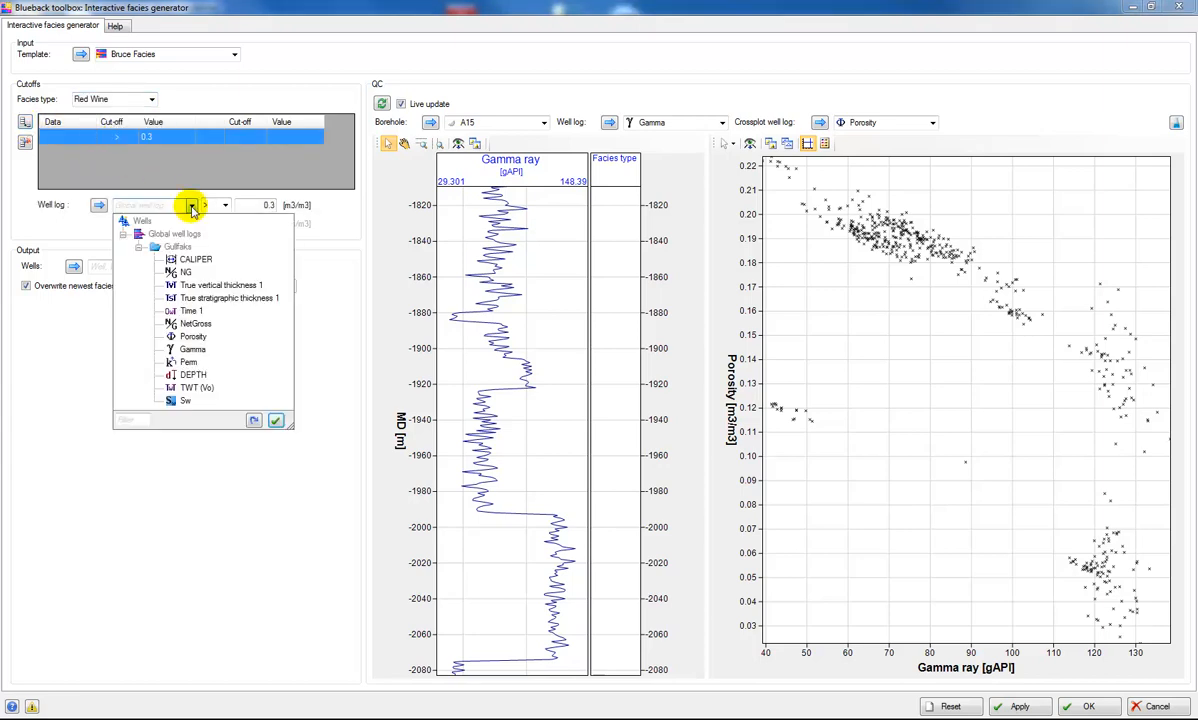
click(193, 338)
click(225, 205)
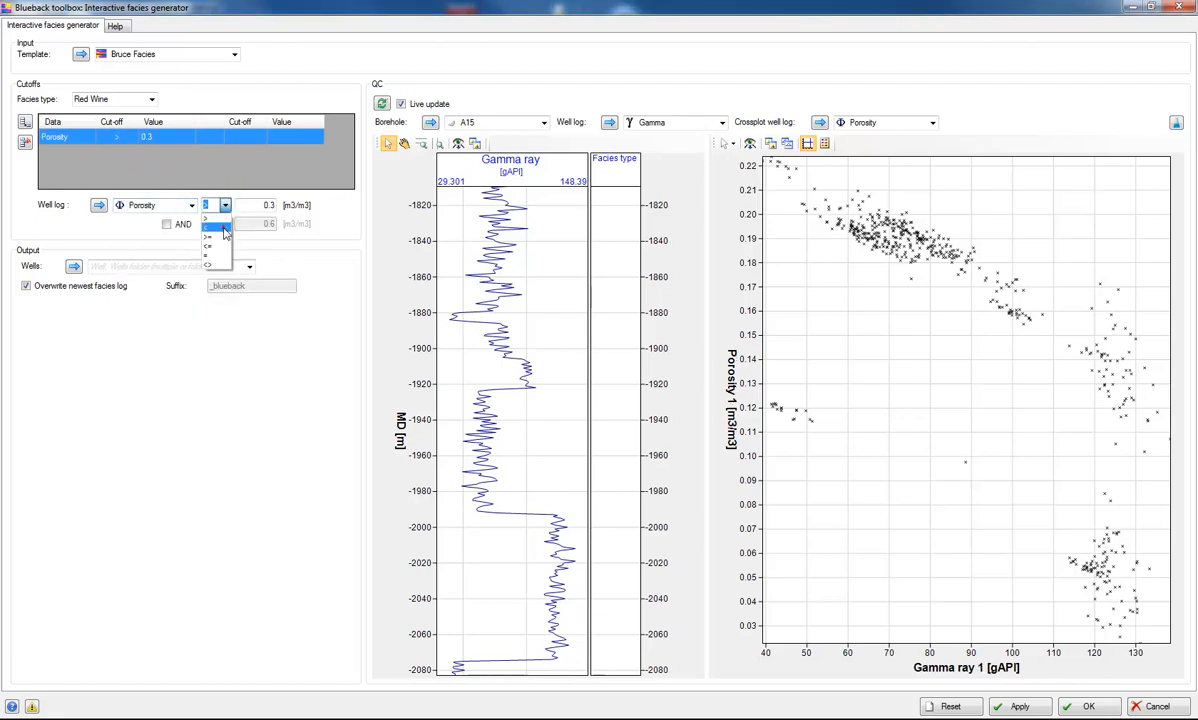
click(224, 230)
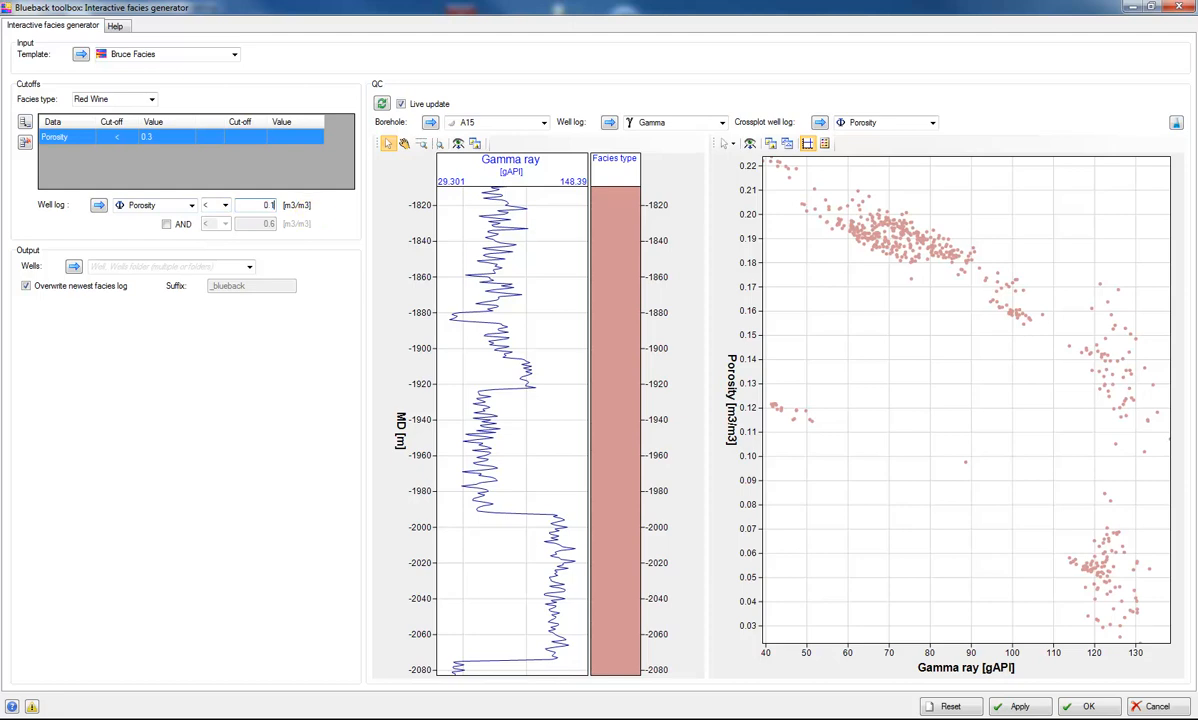
click(278, 169)
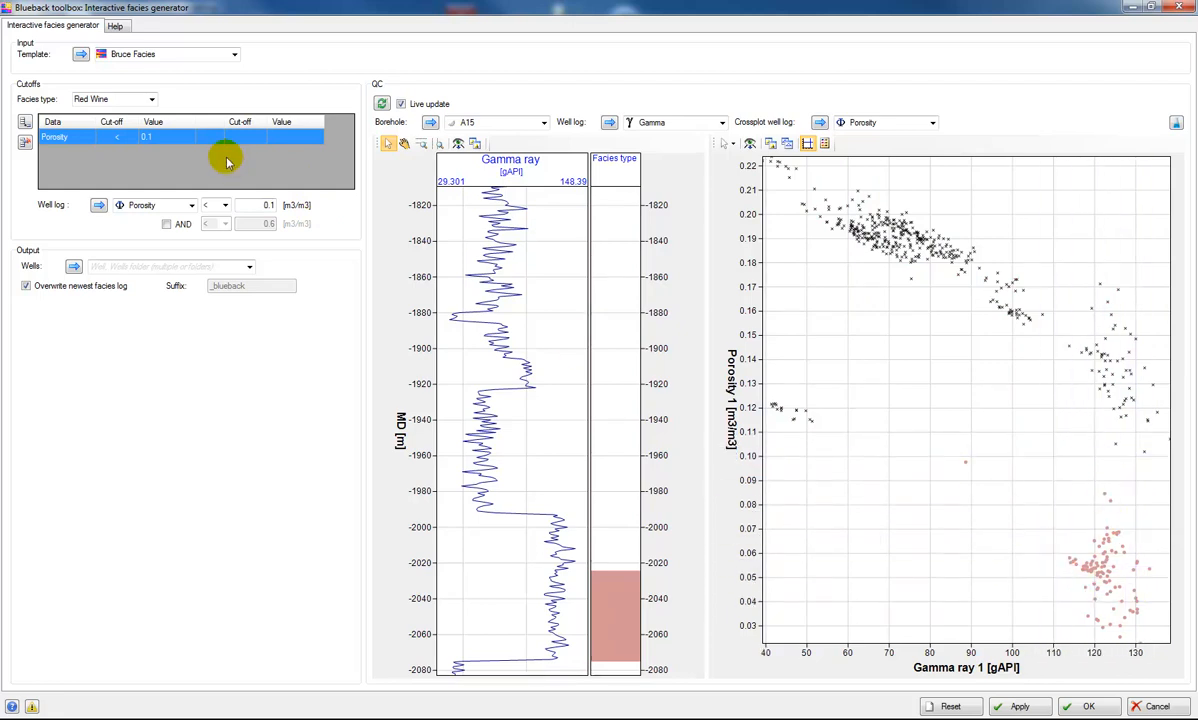
- Add a cutoff for the Chalk facies: Porosity greater than 0.1 m3/m3
click(152, 99)
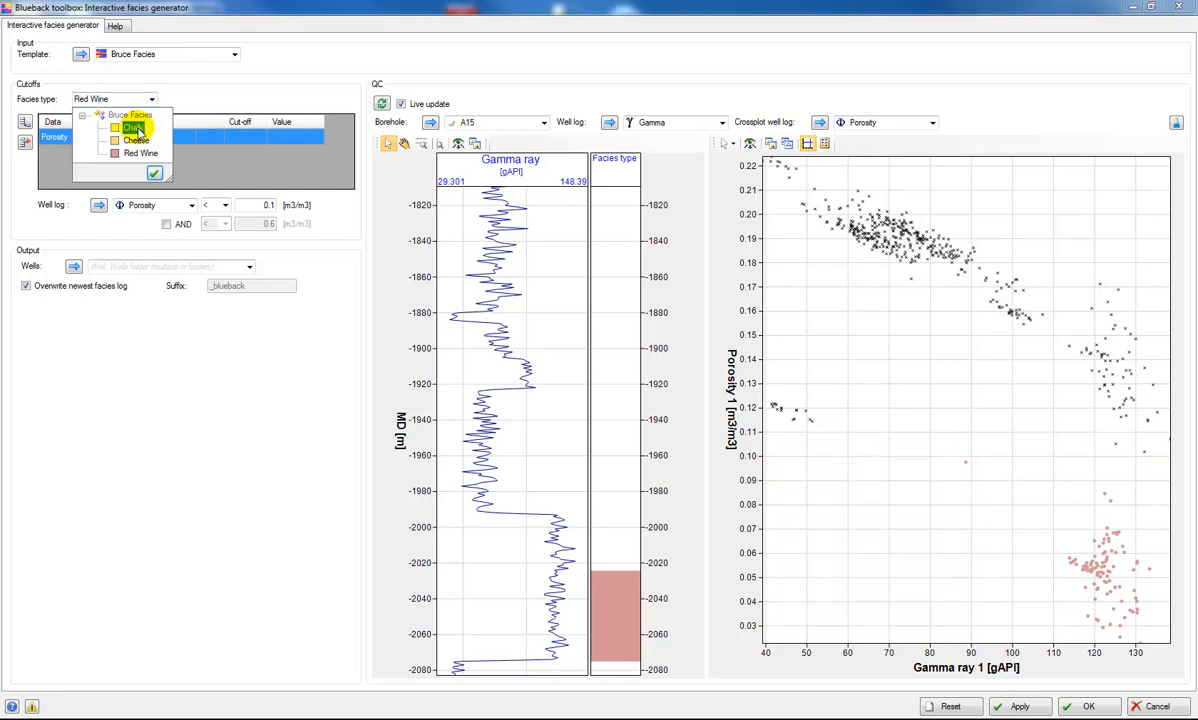
click(133, 128)
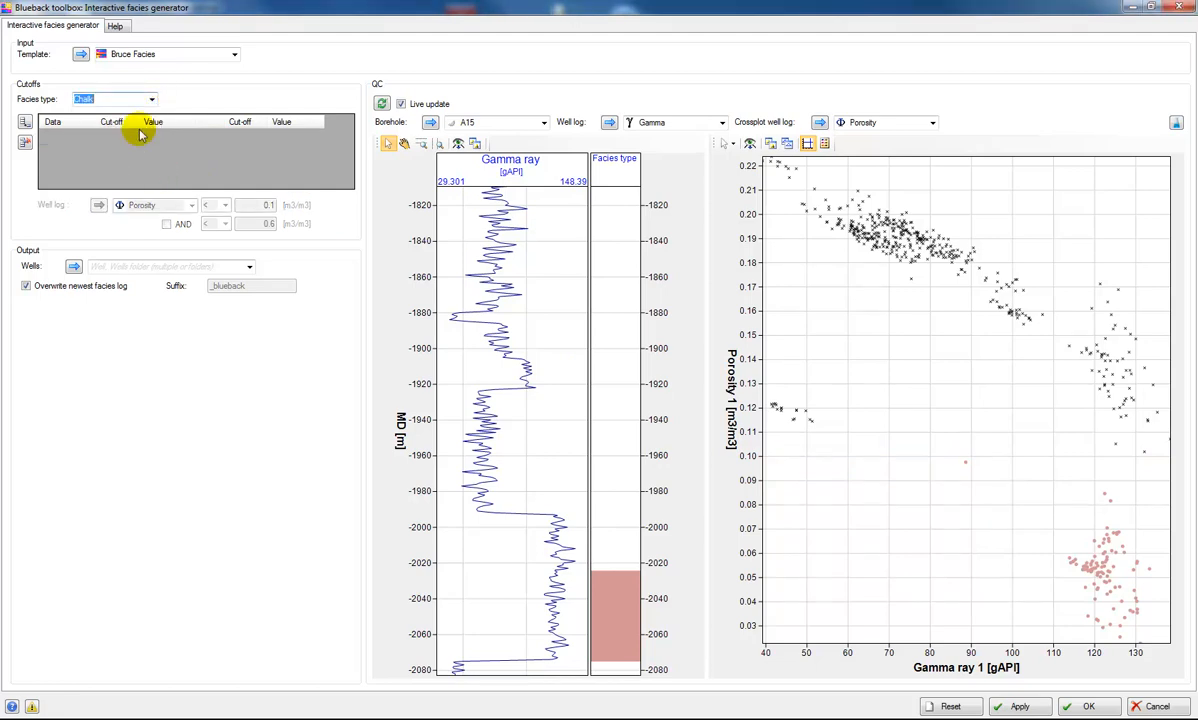
click(24, 121)
click(180, 205)
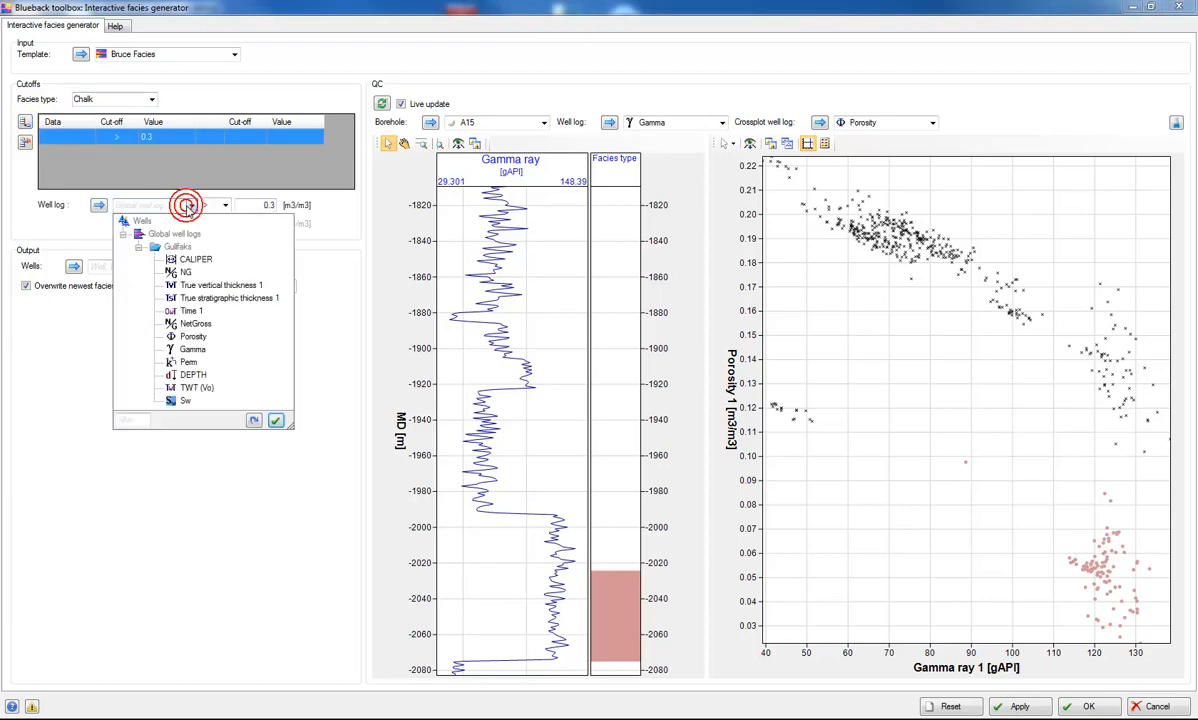
click(196, 336)
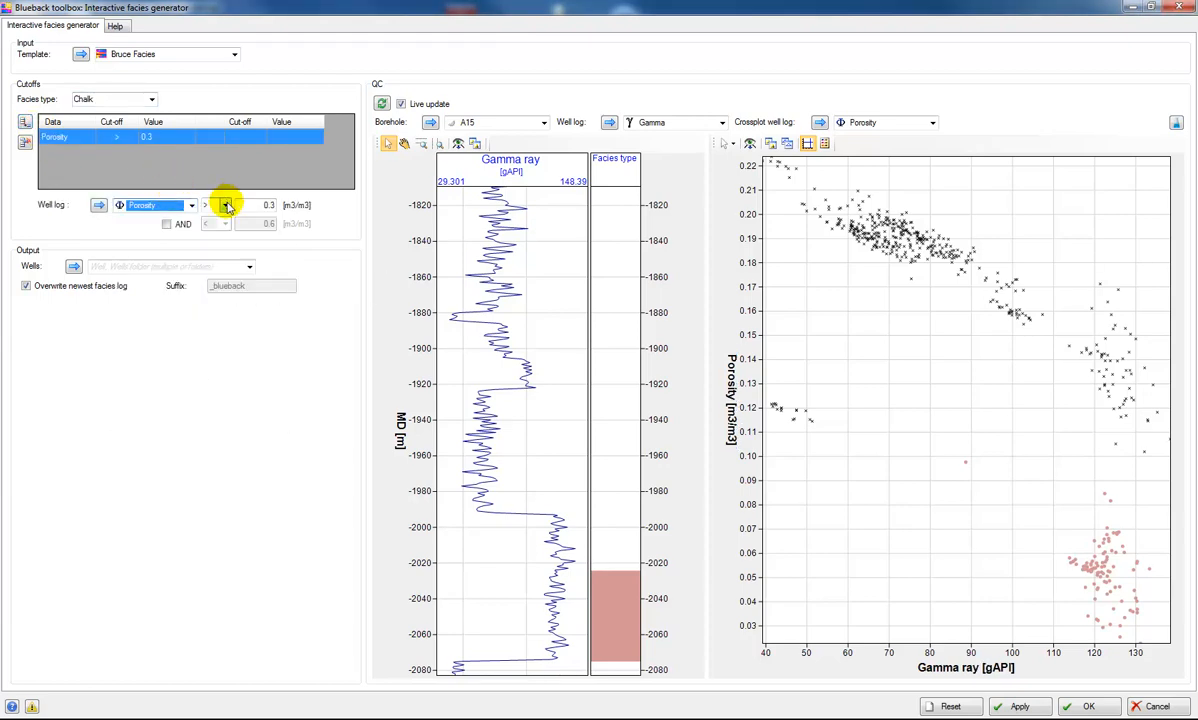
double_click(268, 205)
text(0.)
click(270, 172)
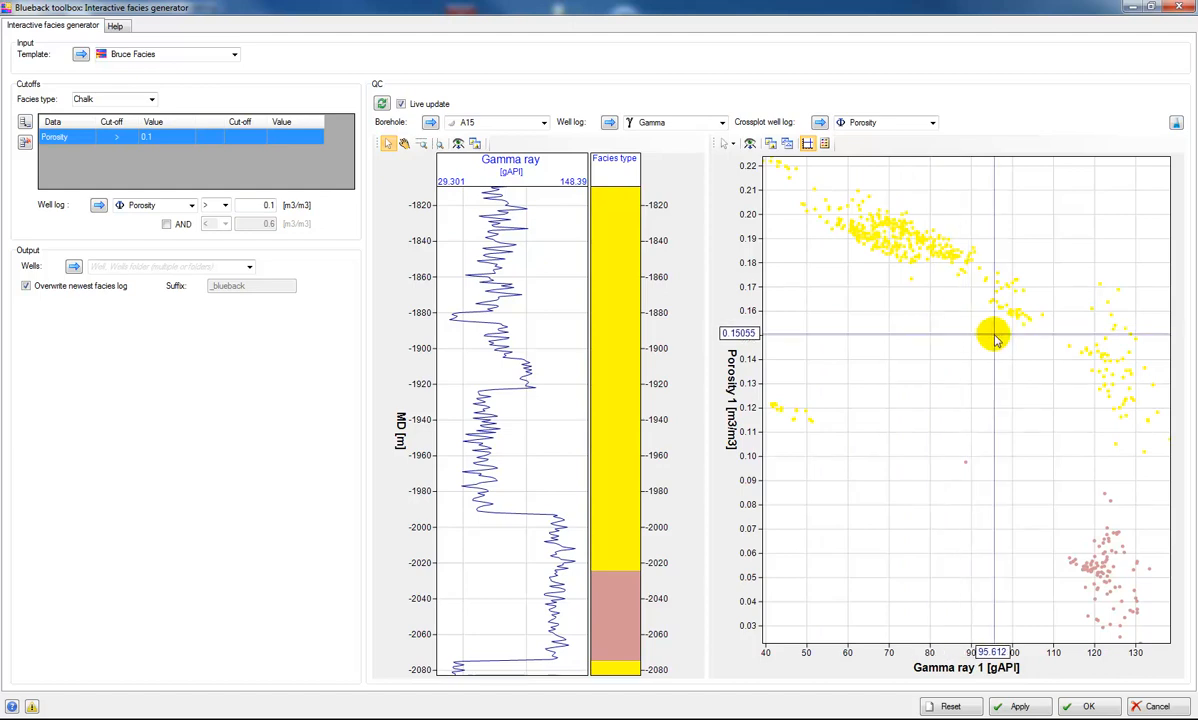
- Add a second cutoff for the Chalk facies: Gamma less than 80 gAPI
click(24, 121)
click(85, 152)
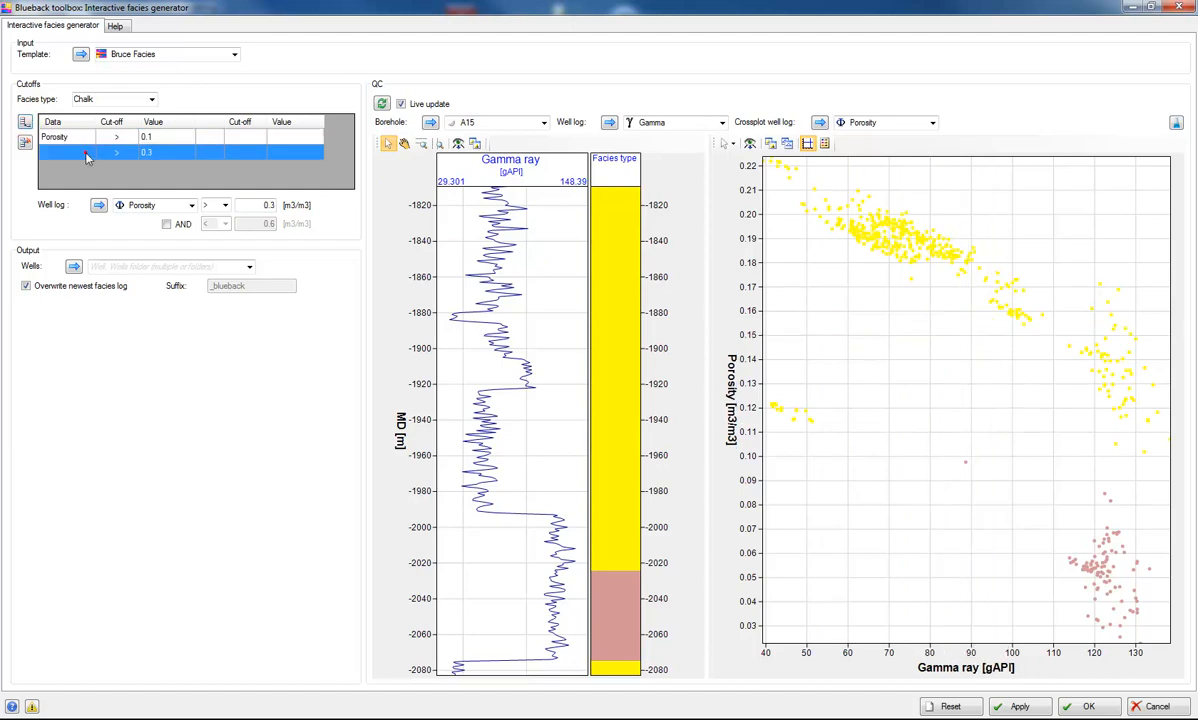
click(191, 205)
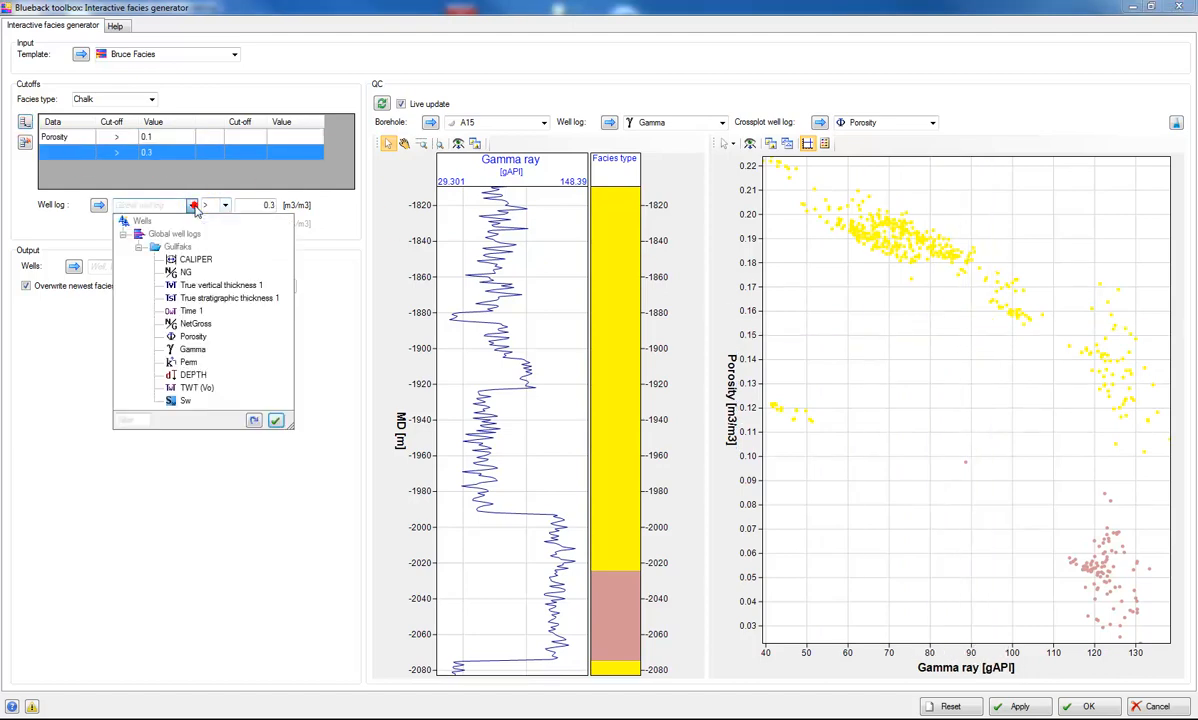
click(192, 349)
click(226, 206)
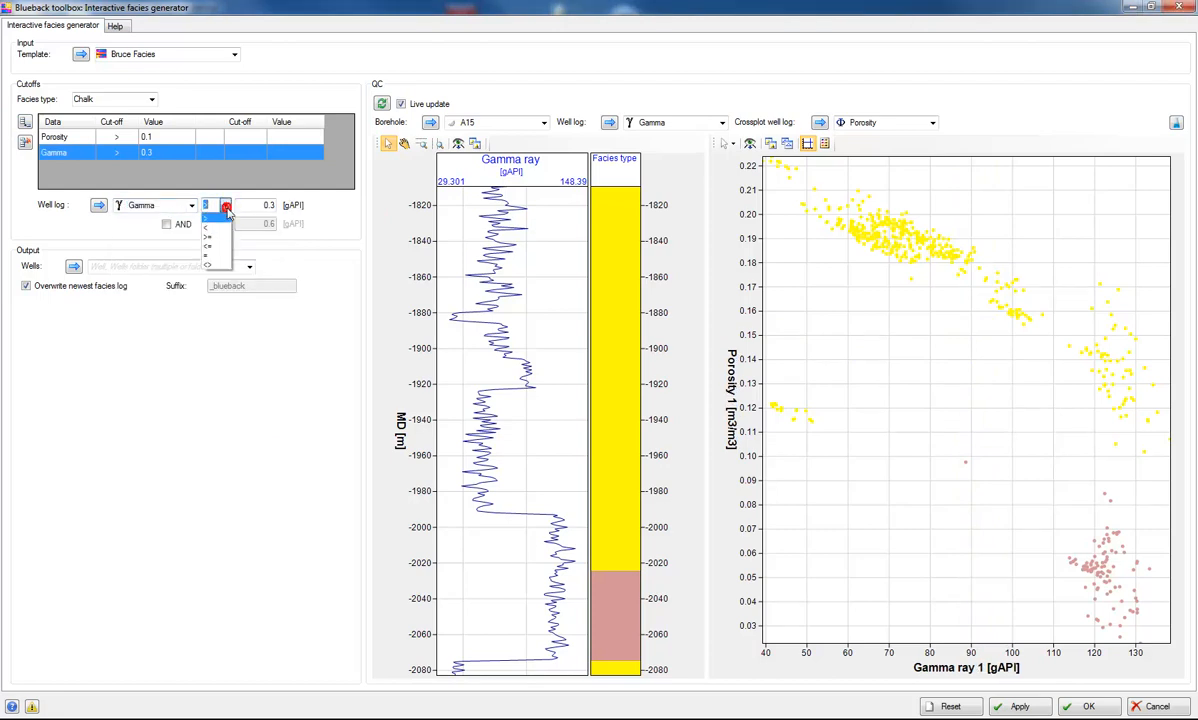
click(222, 230)
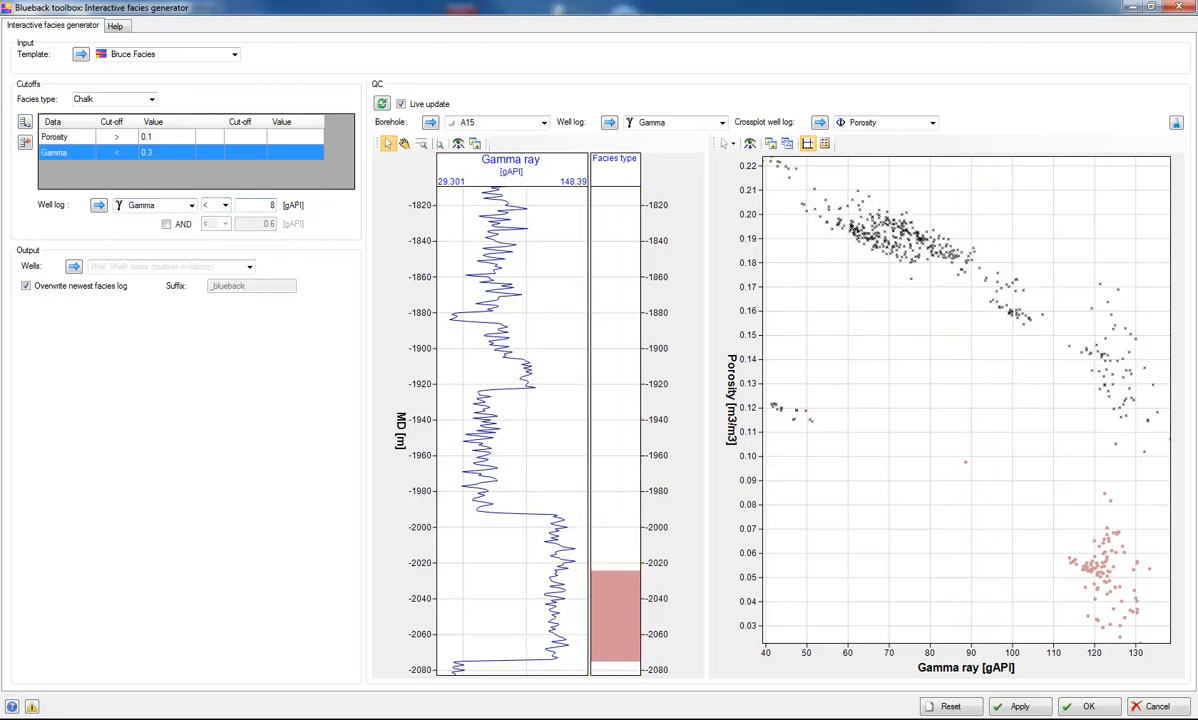
text(80)
click(300, 172)
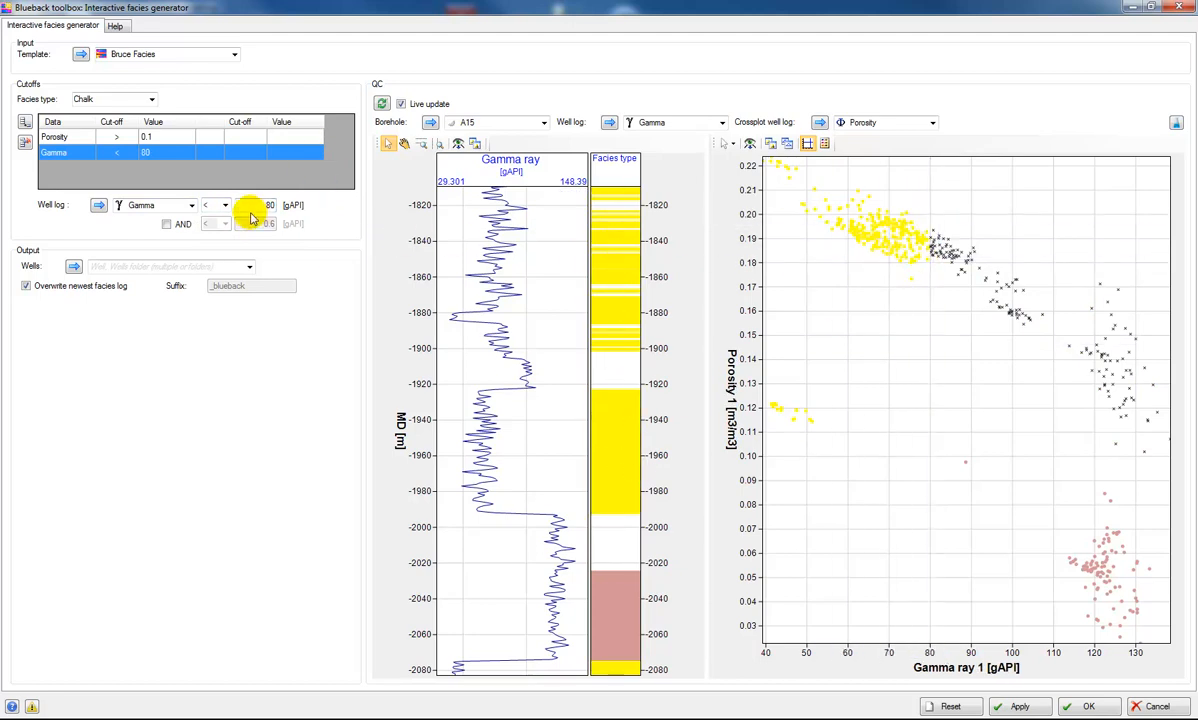
- Add a second condition to the Chalk facies' Gamma cutoff: AND greater than 60 gAPI
click(167, 224)
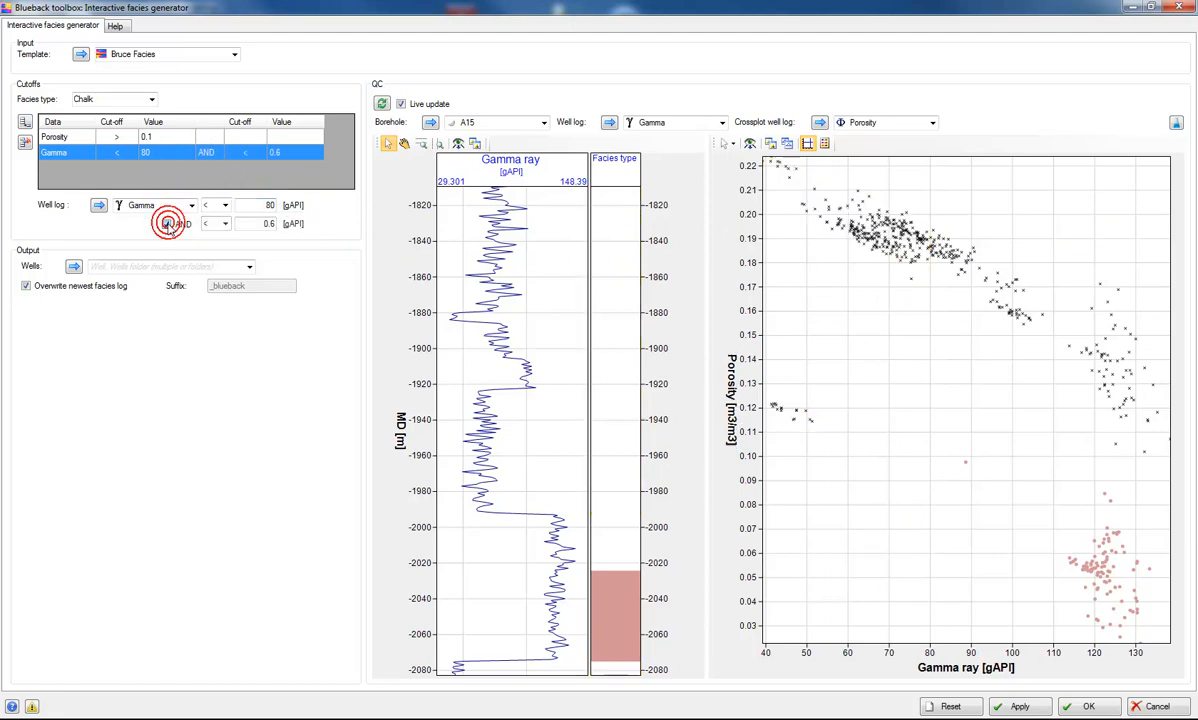
click(223, 224)
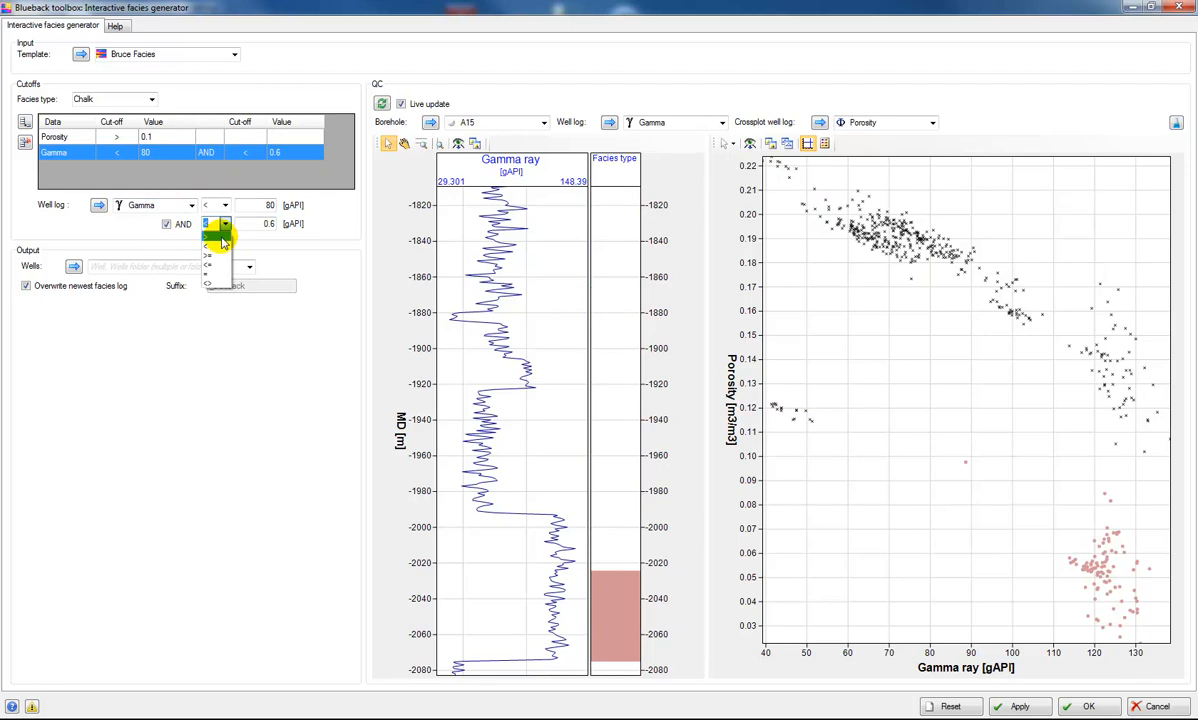
click(220, 236)
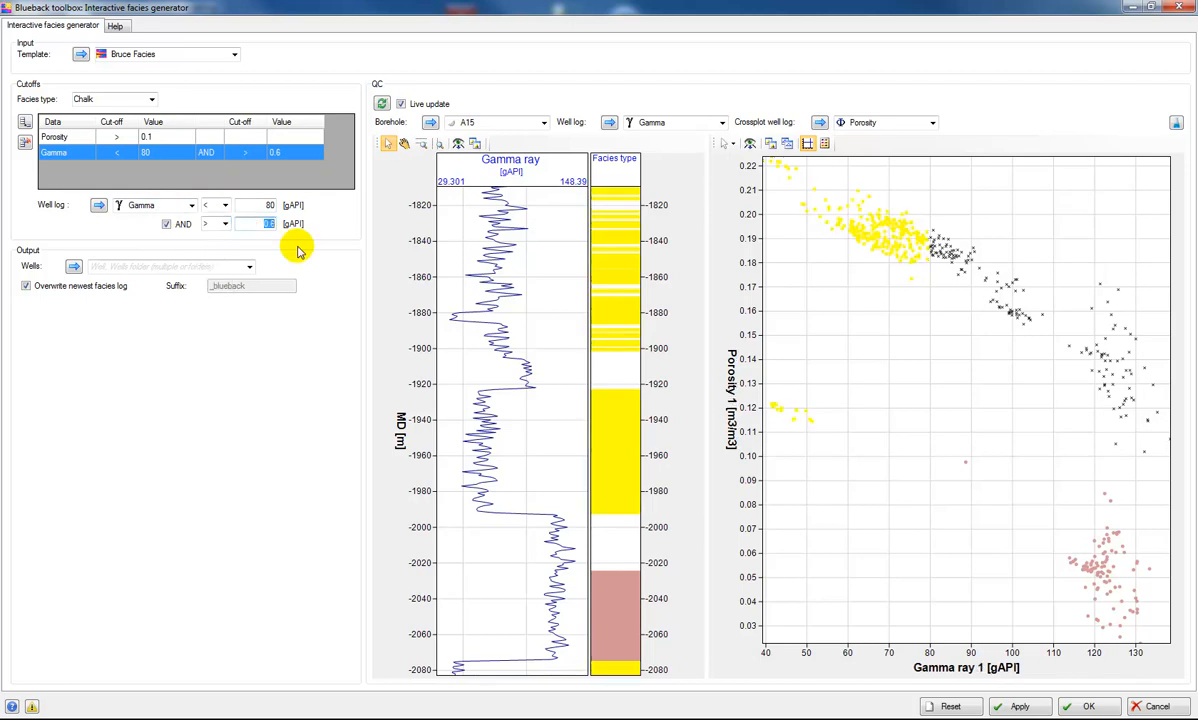
click(330, 177)
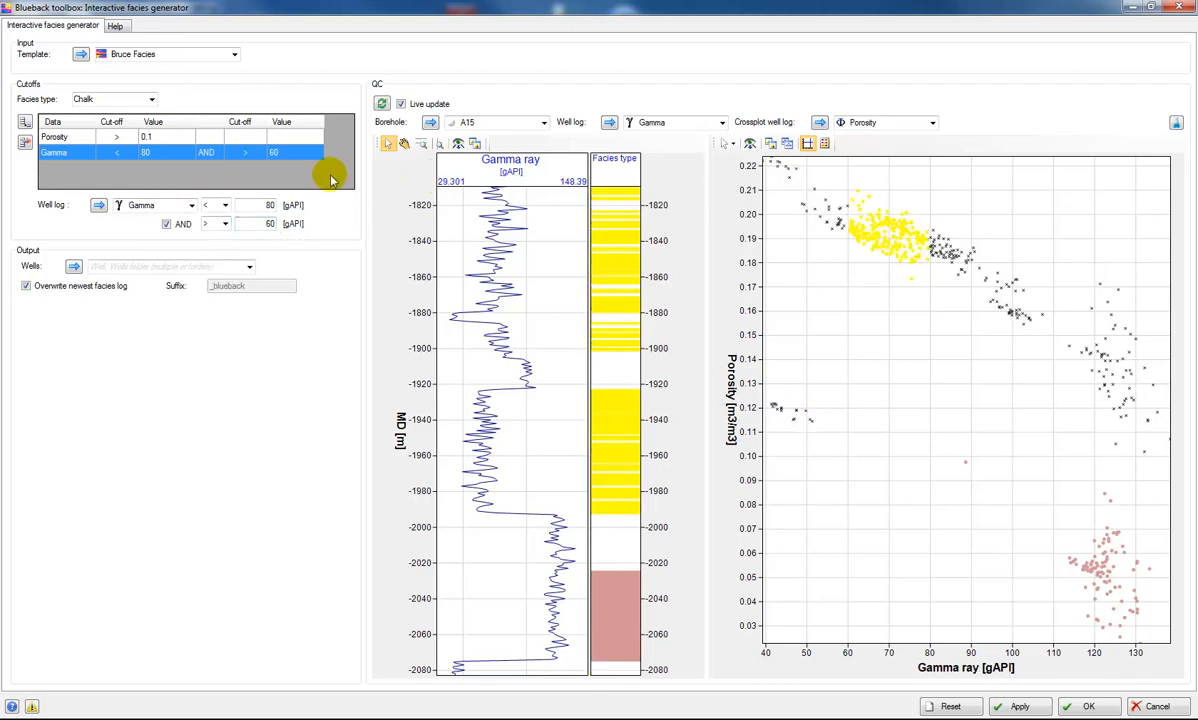
- Add a cutoff for the Cheese facies: Porosity greater than 0.1 m3/m3
click(151, 99)
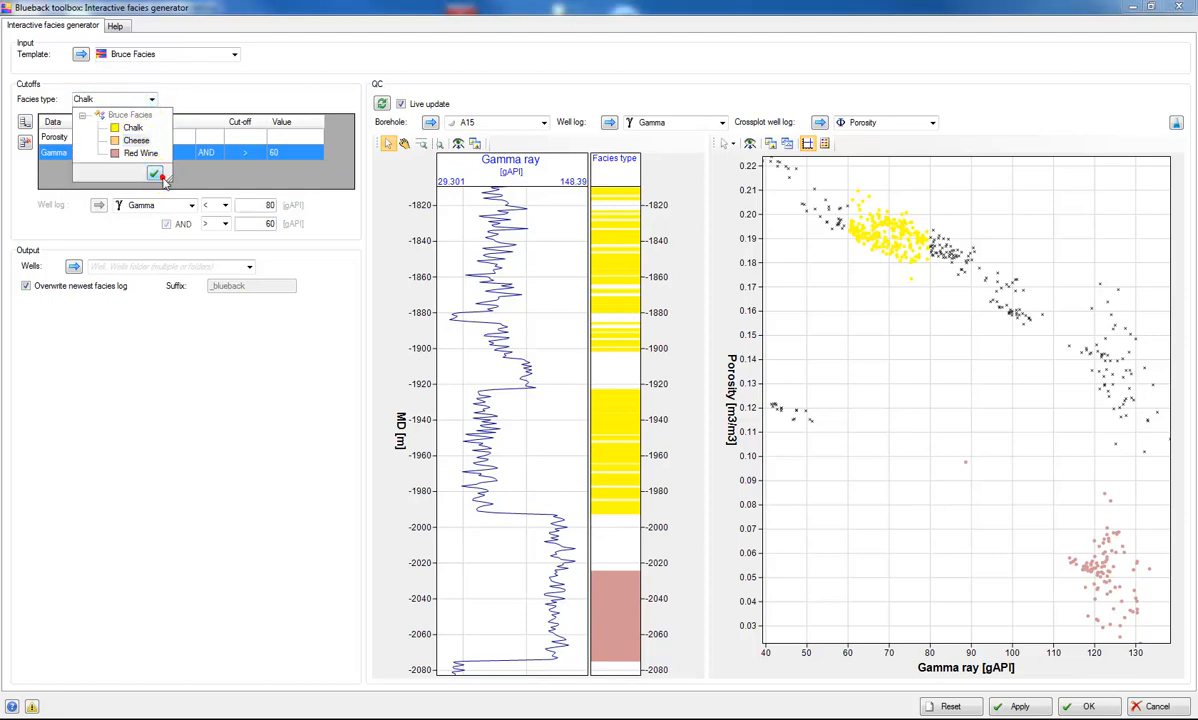
click(152, 142)
click(25, 121)
click(191, 205)
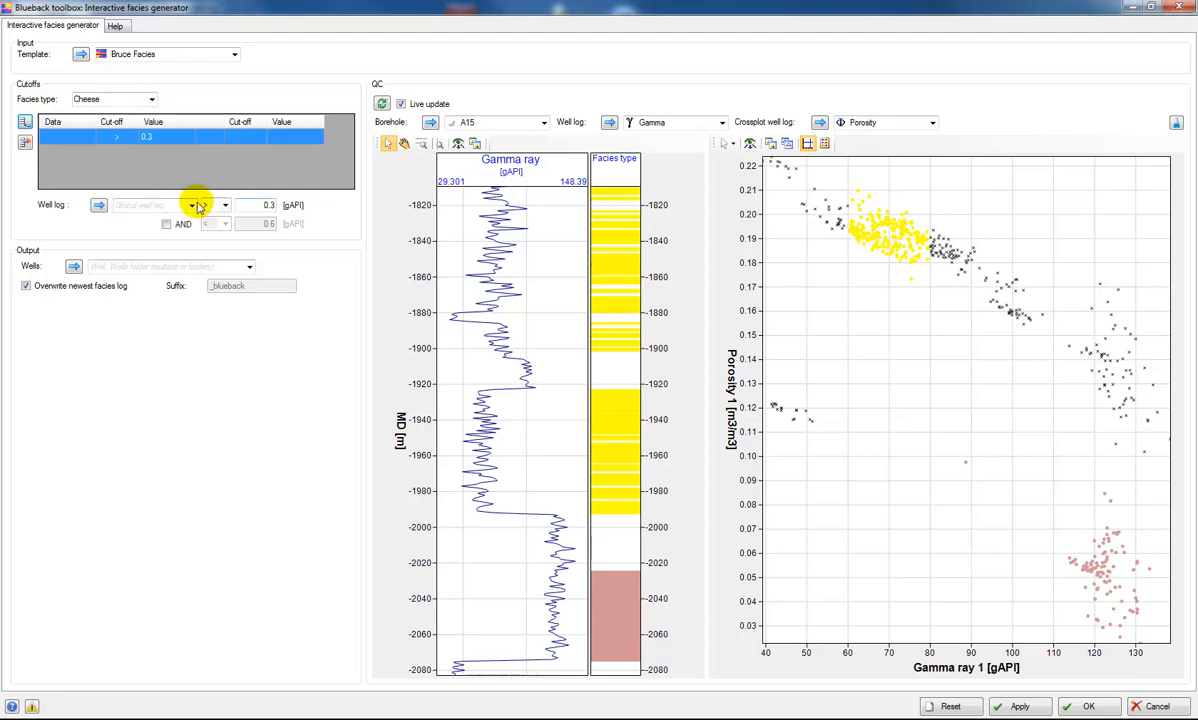
click(192, 337)
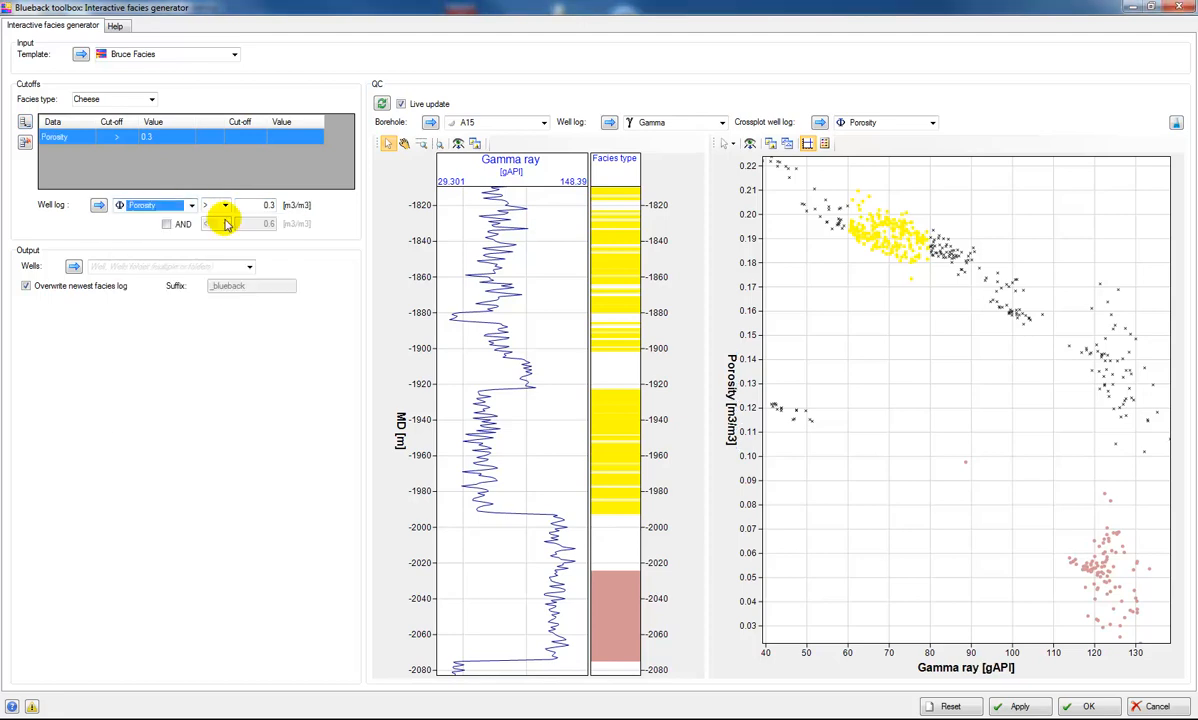
drag(254, 206, 343, 200)
text(0)
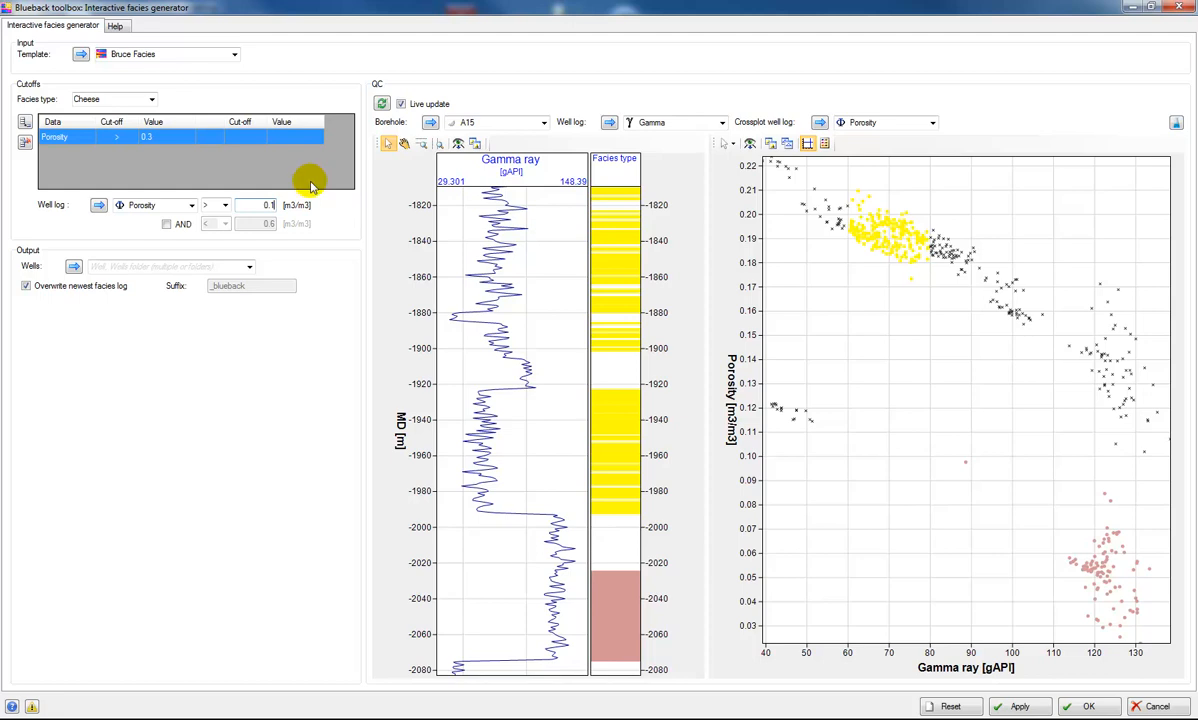
click(285, 165)
- Add a second cutoff for the Cheese facies: Gamma greater than 80 gAPI
click(25, 121)
click(191, 205)
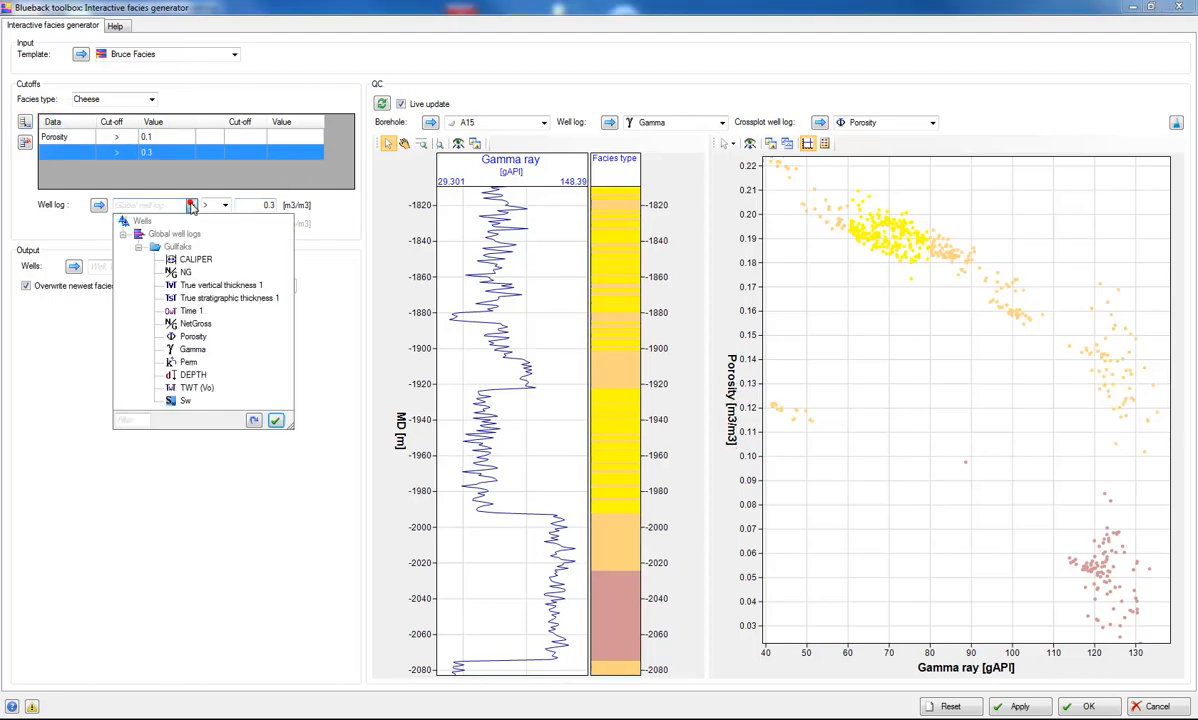
click(192, 349)
drag(255, 206, 359, 204)
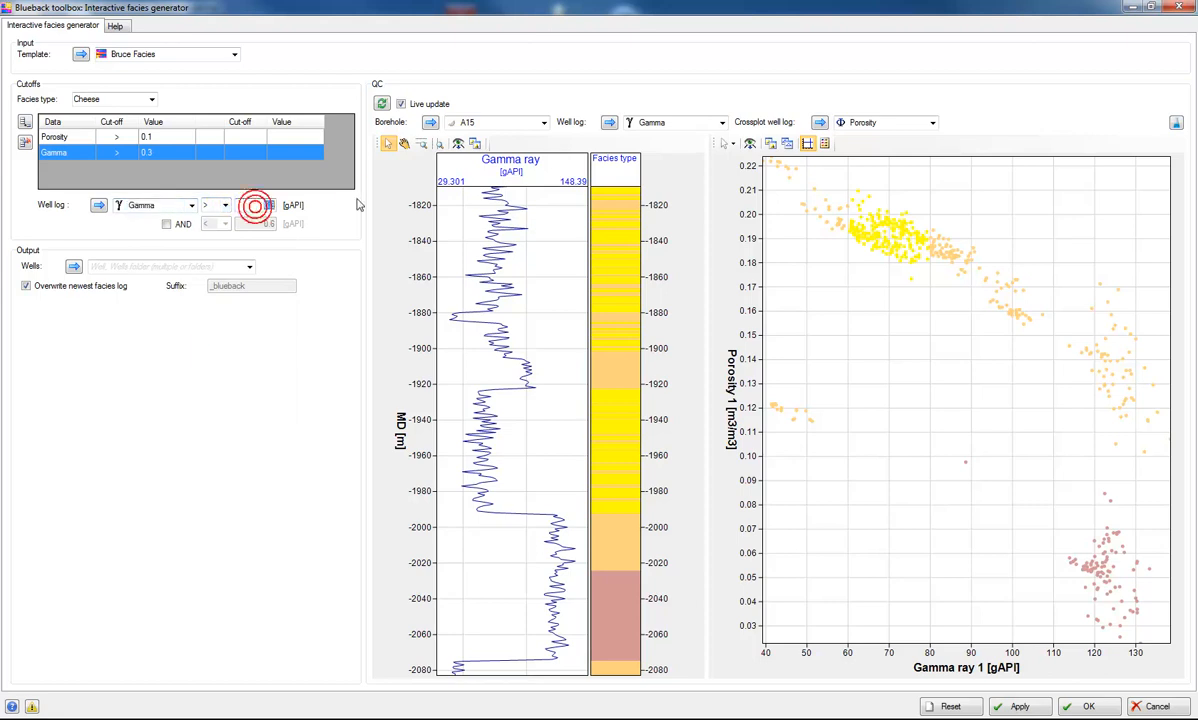
text(80)
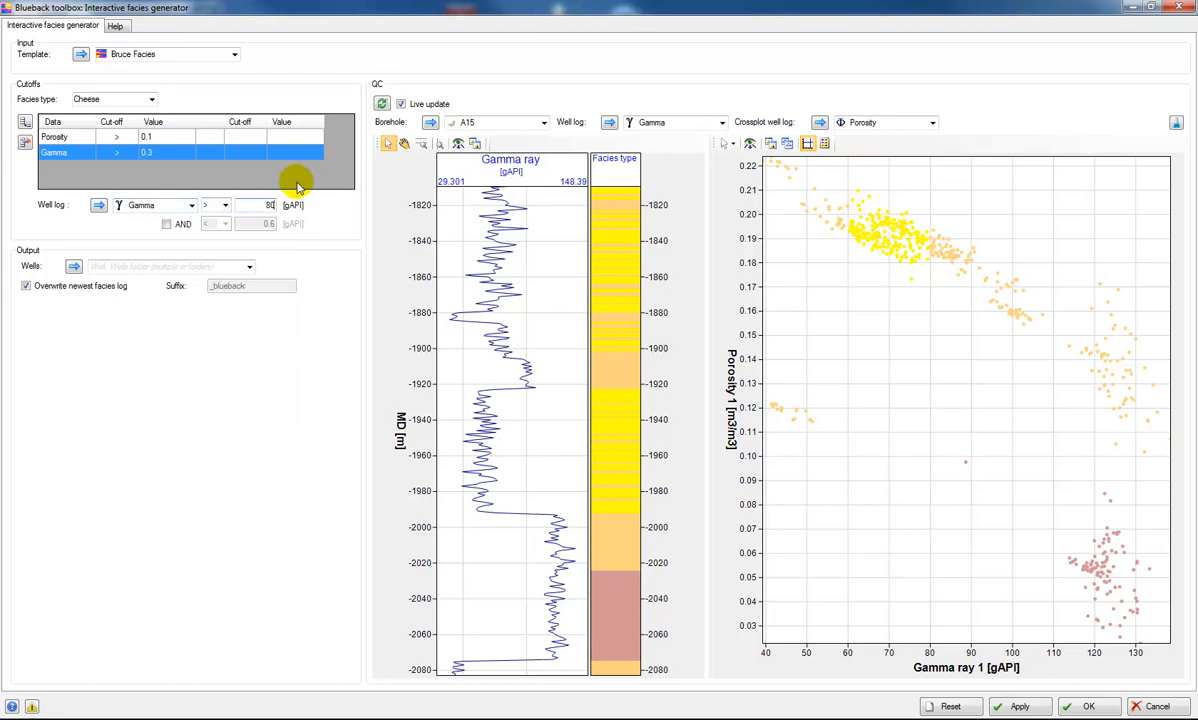
click(278, 171)
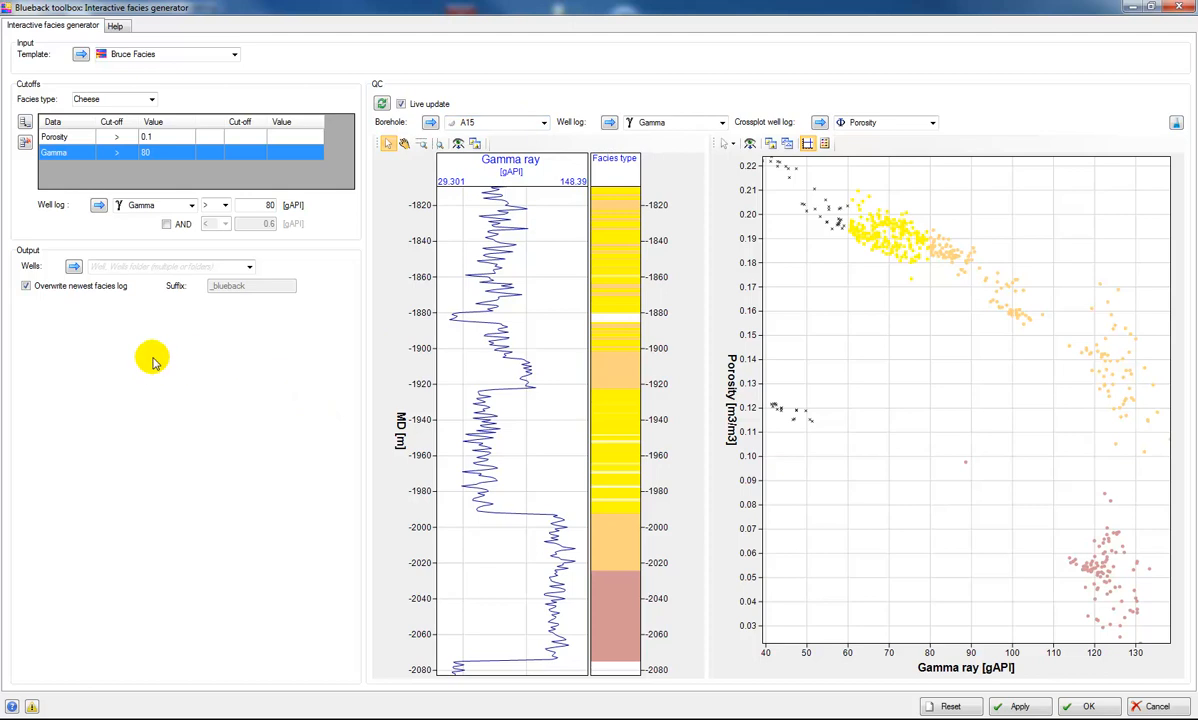
- Turn off overwriting of the newest facies log and select the A Wells and B Wells as output wells
click(110, 289)
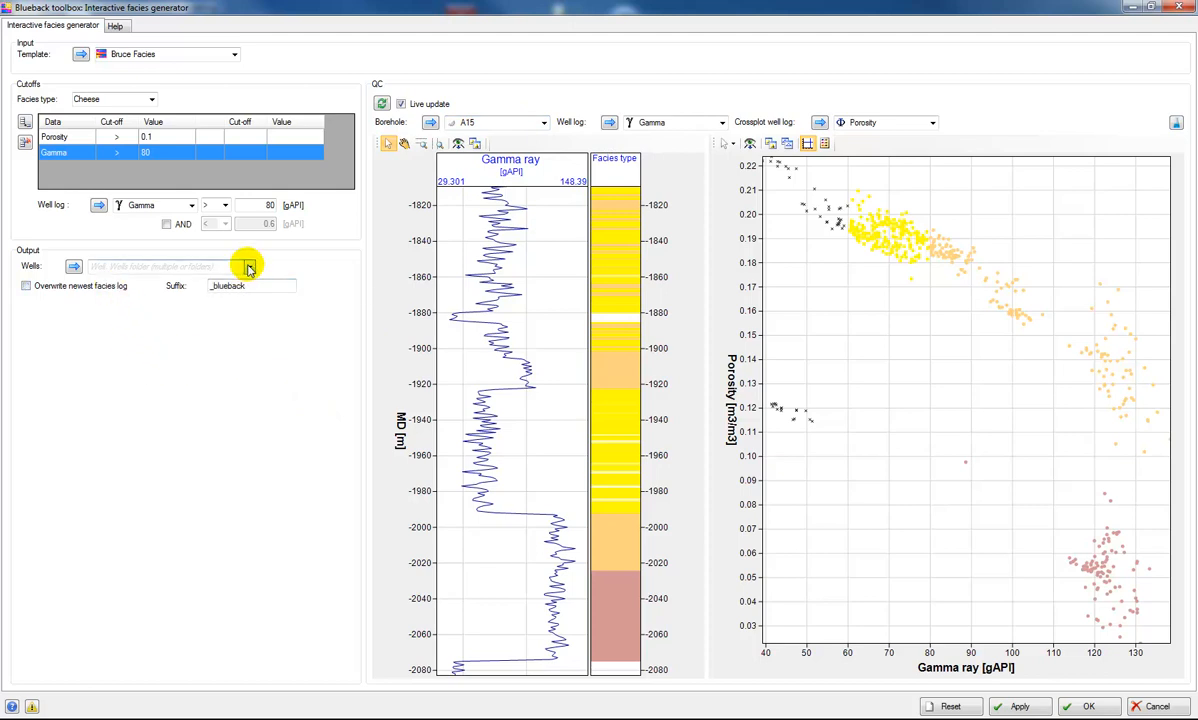
click(249, 268)
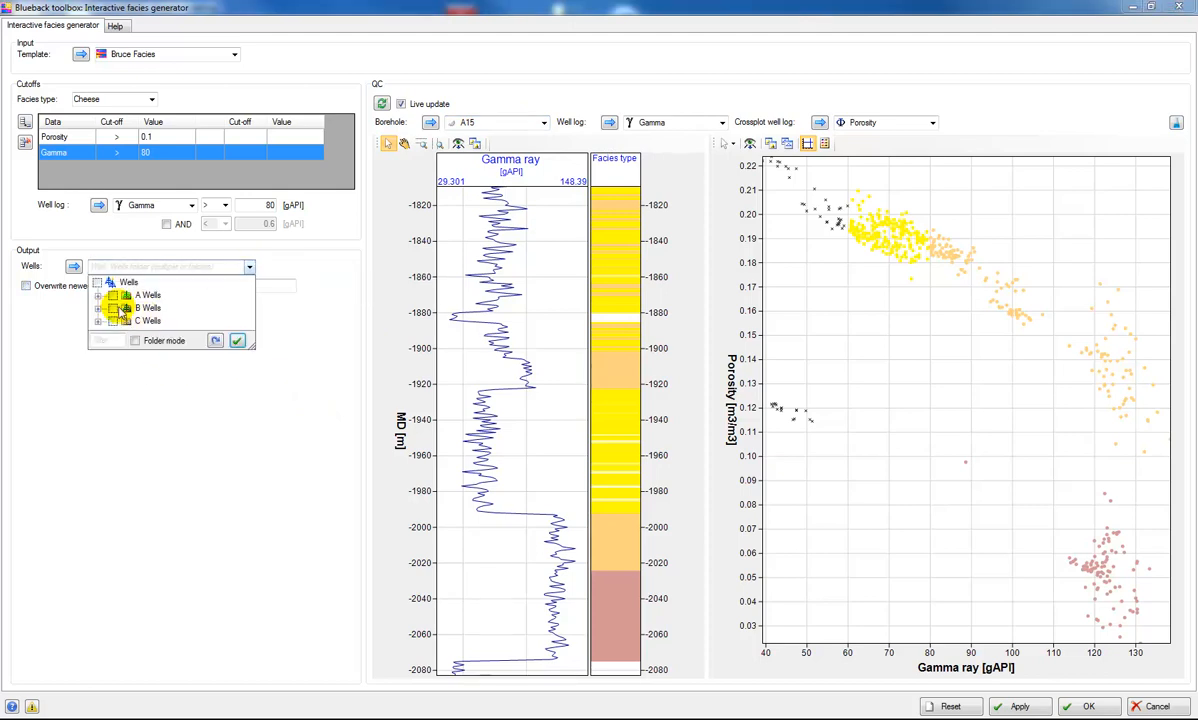
click(112, 308)
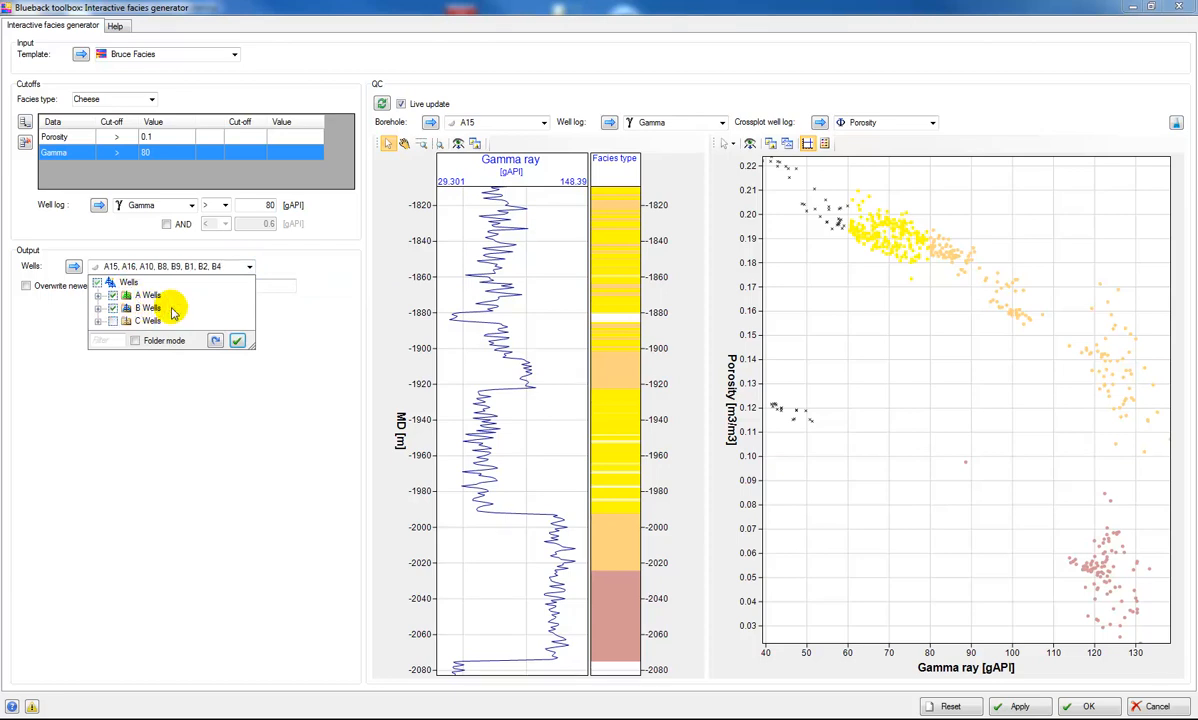
click(236, 340)
- Set the output log suffix to BruceNew and apply the facies generation
click(260, 286)
text(BruceNew)
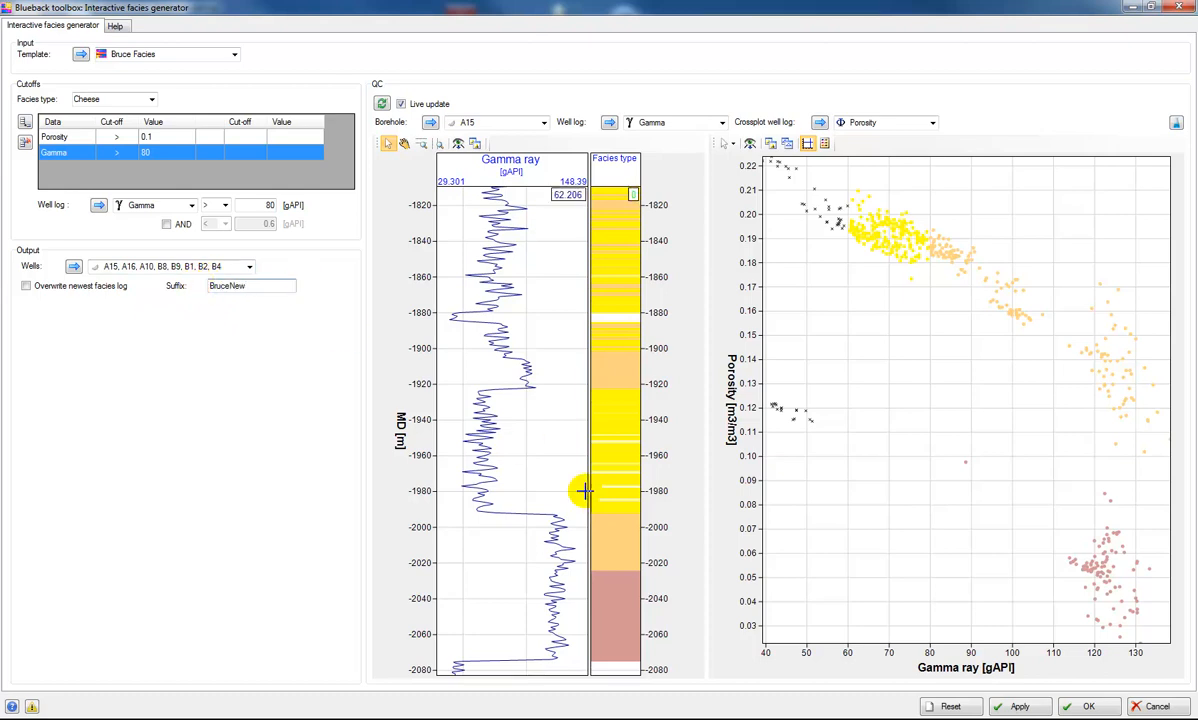
click(1022, 706)
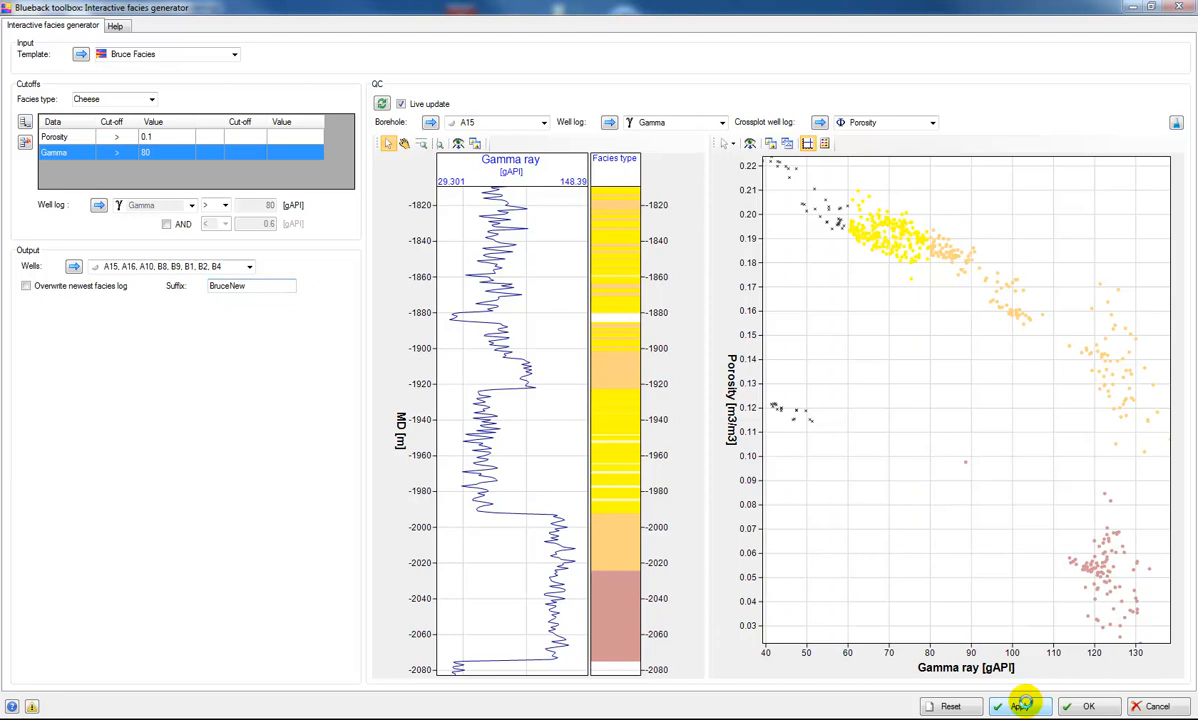
- Minimize the facies generator and close the existing well section window beside the 3D window
click(1133, 8)
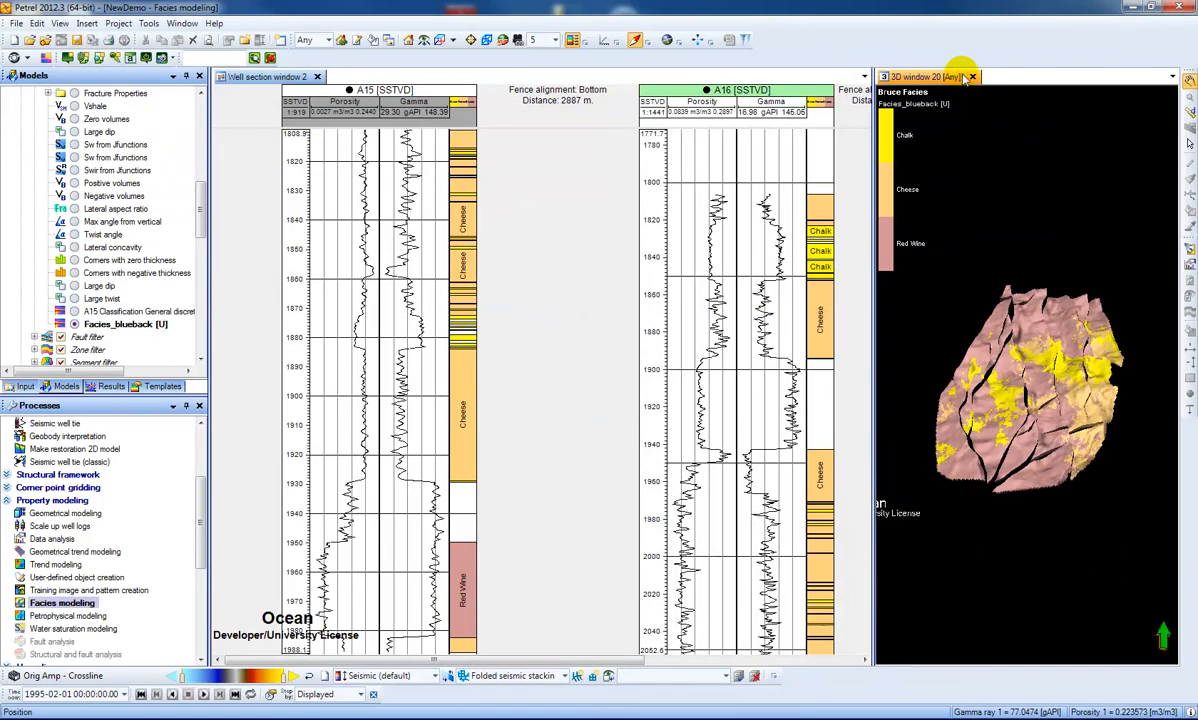
double_click(286, 76)
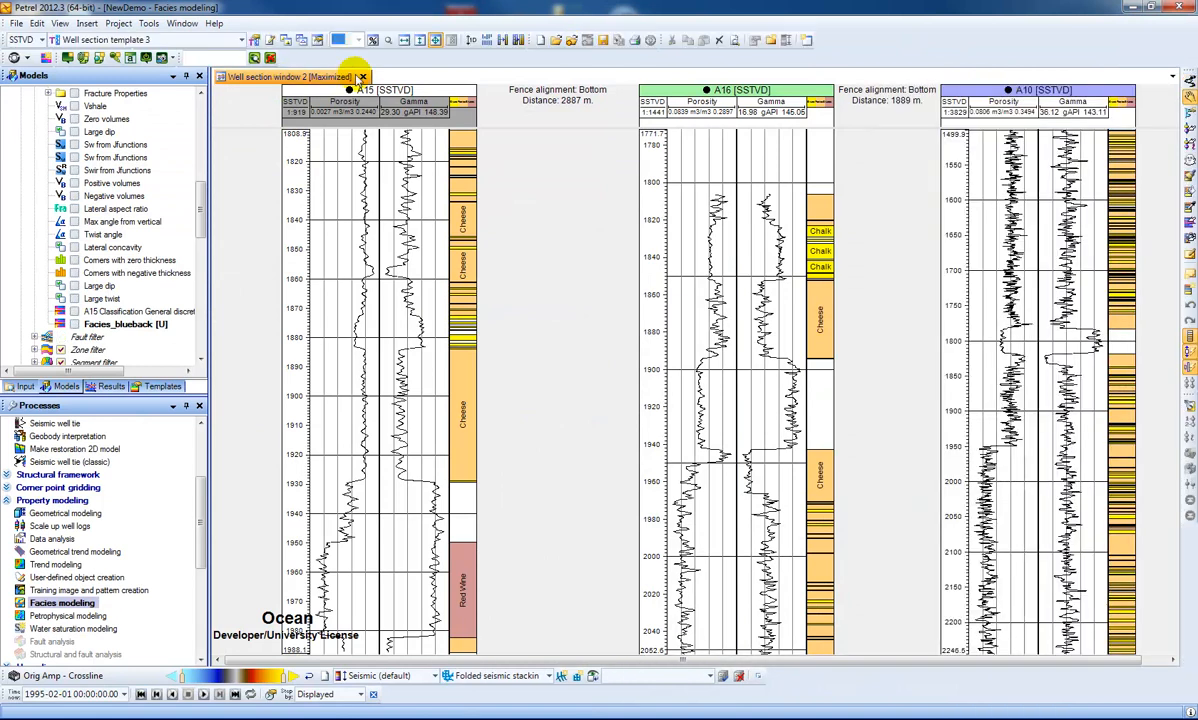
click(364, 76)
- Open a new well section window using a newly created well section template
click(182, 23)
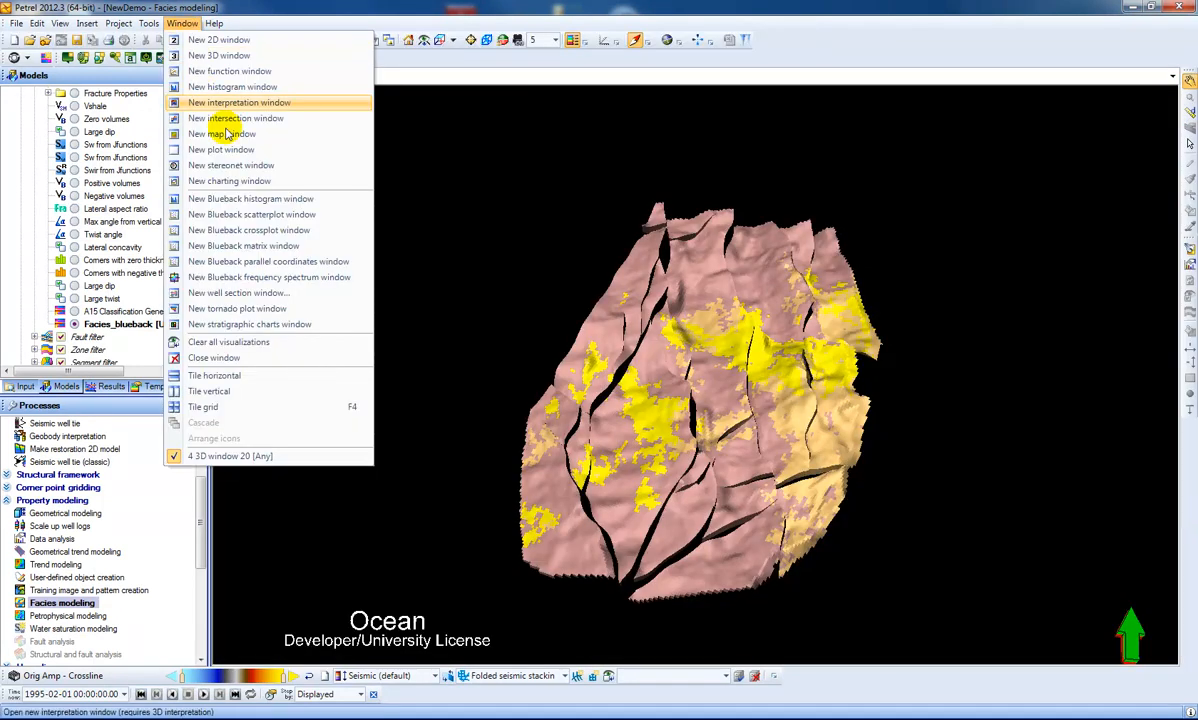
click(240, 293)
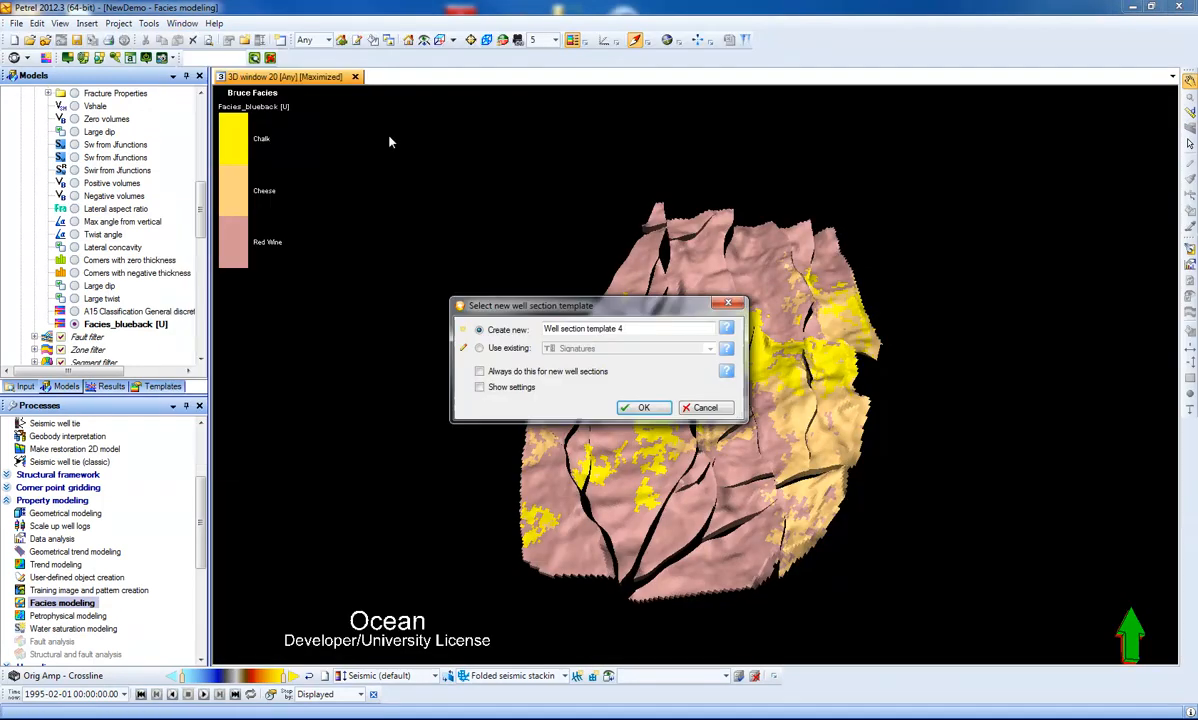
click(641, 407)
- Display the wells of the first A Wells subfolder, A15 and A16, in the empty well section
scroll(198, 216, up, 3)
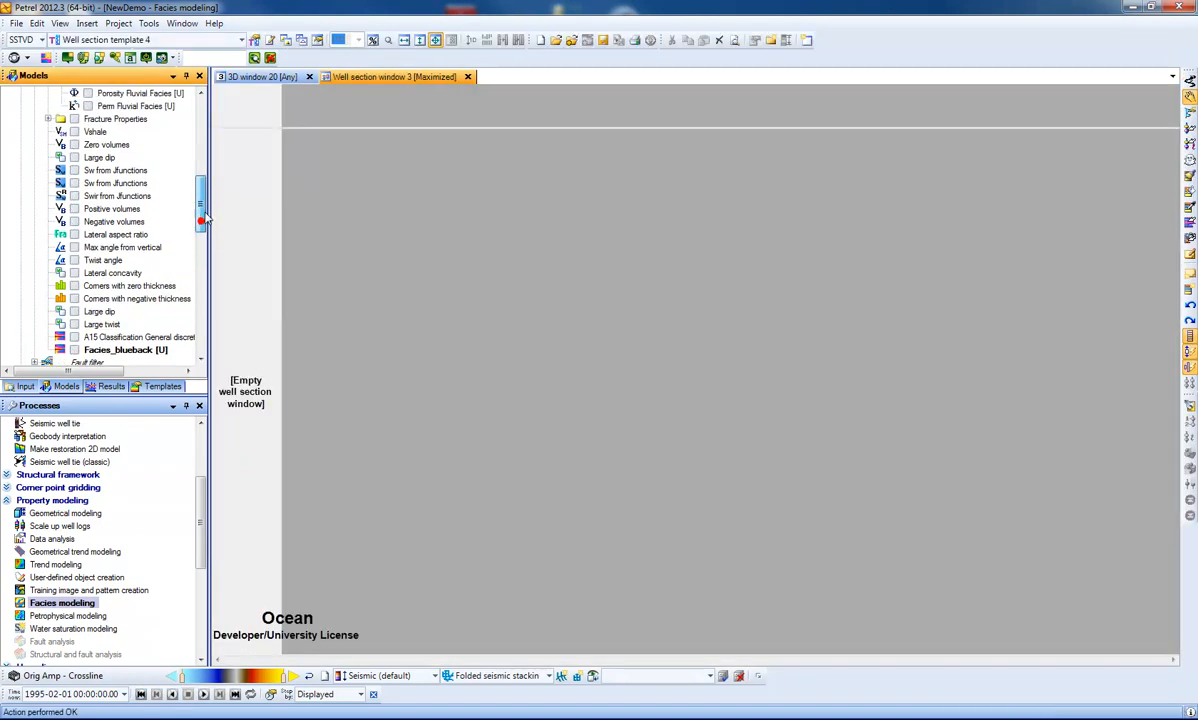
click(22, 386)
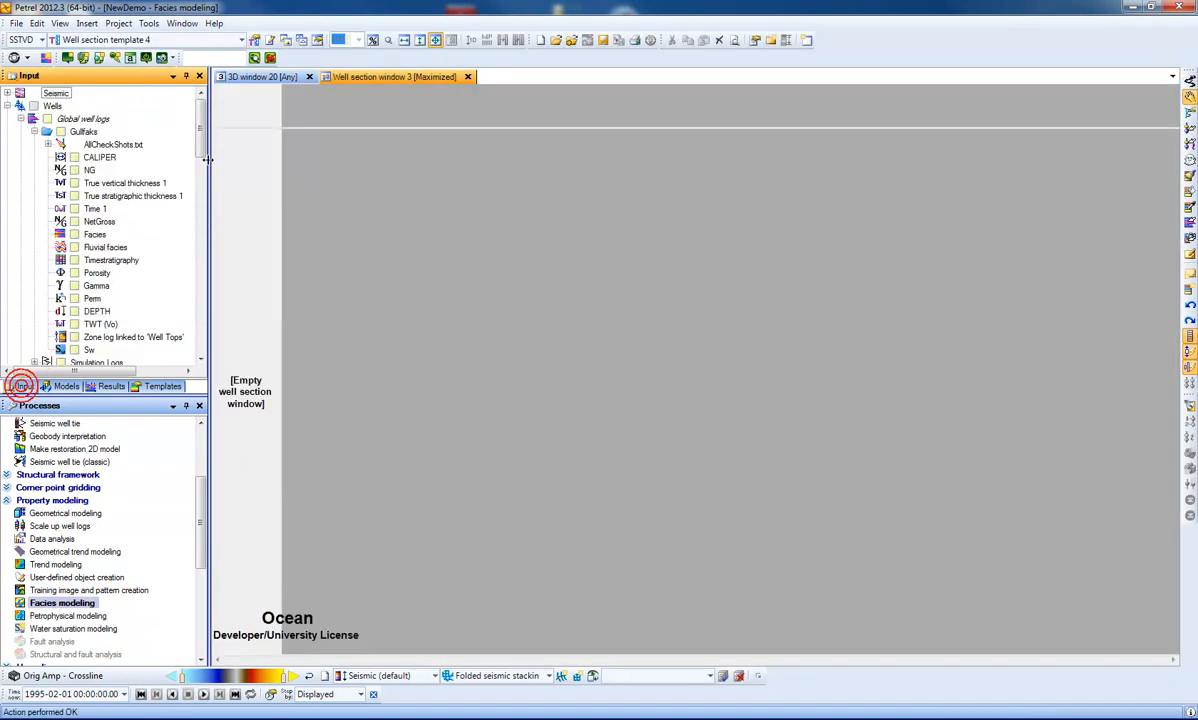
click(34, 132)
click(21, 119)
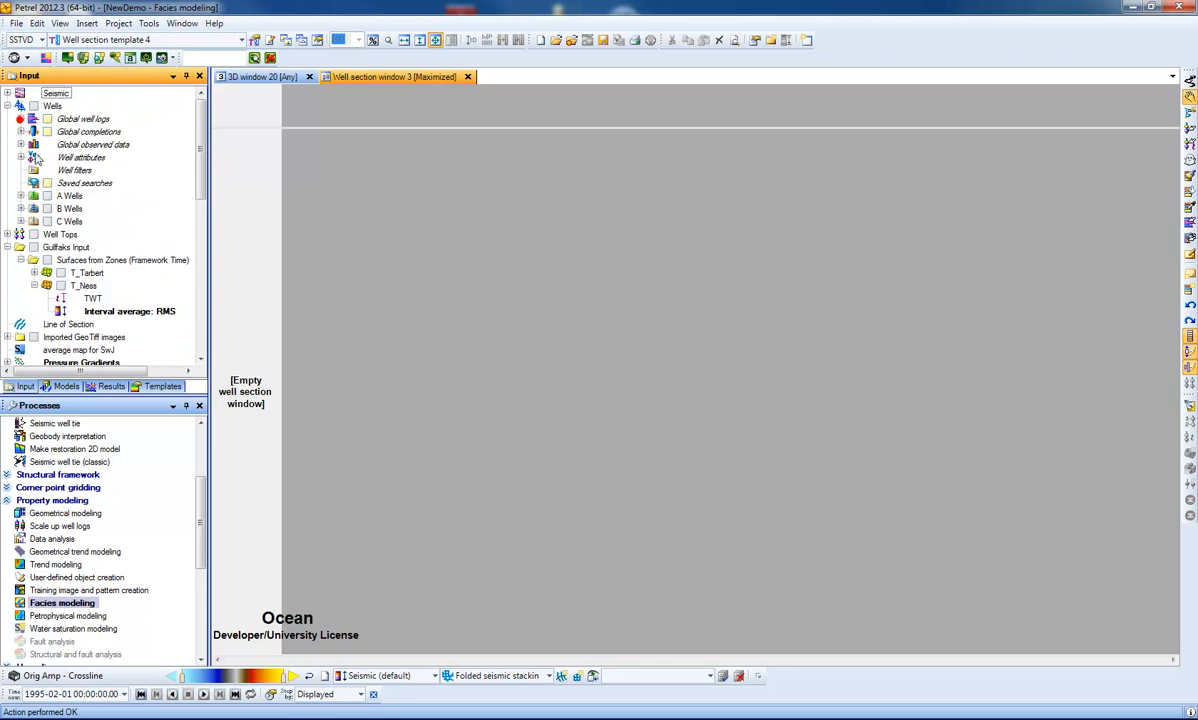
click(20, 196)
click(60, 211)
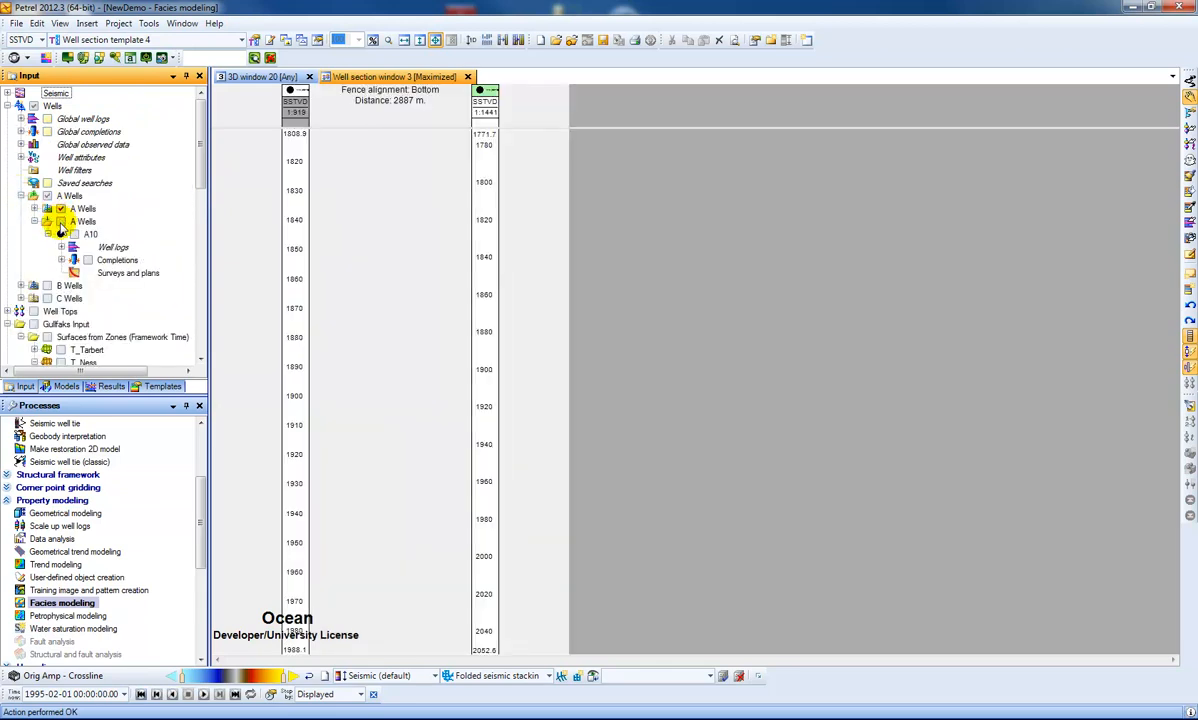
- Show the global Porosity and Gamma logs from the Gullfaks folder in the well section
click(22, 120)
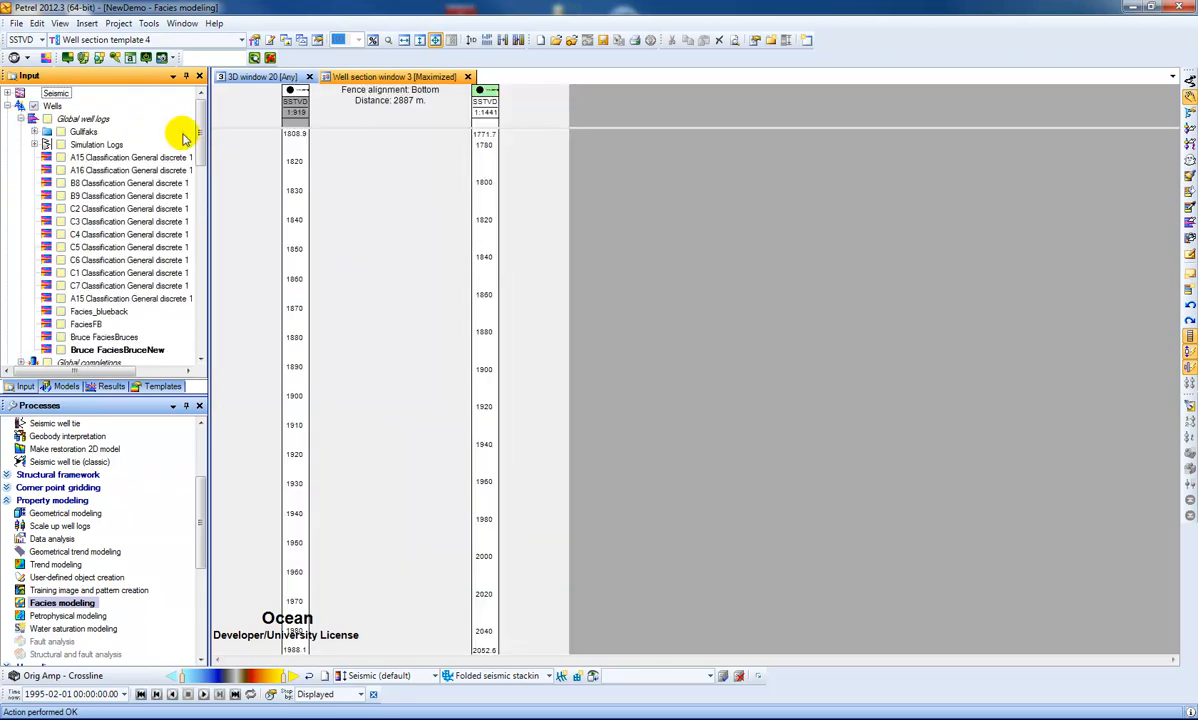
drag(202, 143, 203, 144)
click(35, 131)
click(84, 274)
click(74, 286)
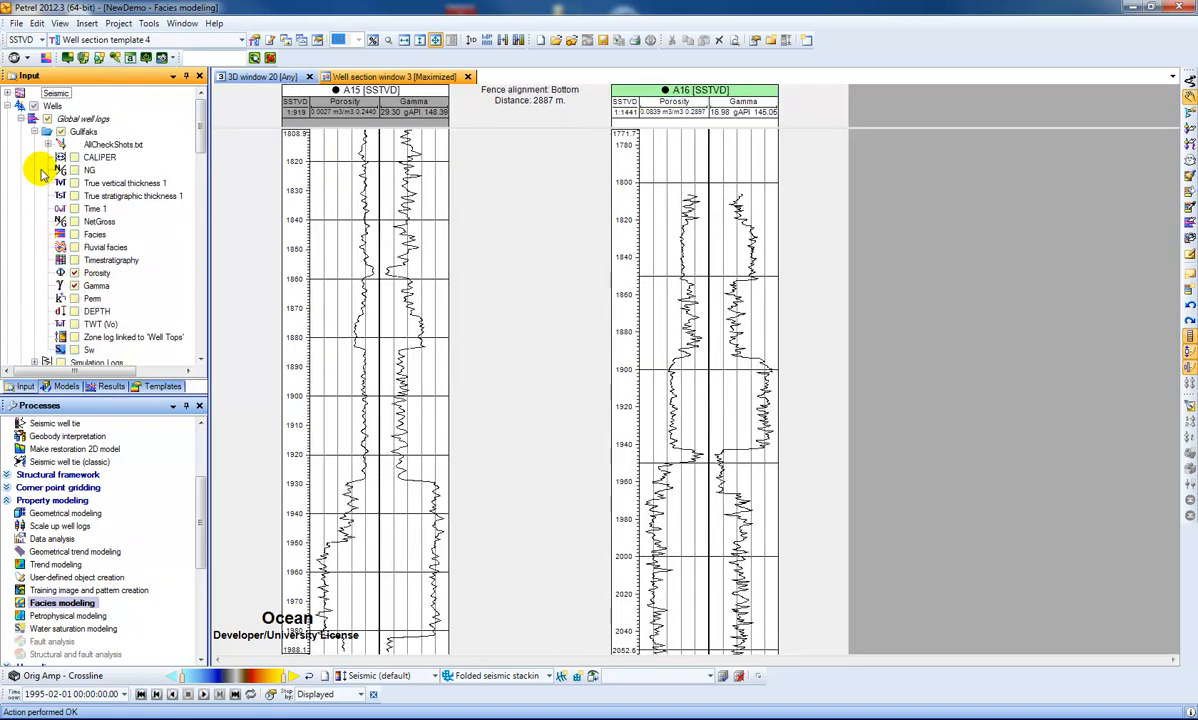
- Show the generated Bruce FaciesBruceNew log alongside the Porosity and Gamma logs in the well section
click(34, 131)
drag(202, 132, 206, 168)
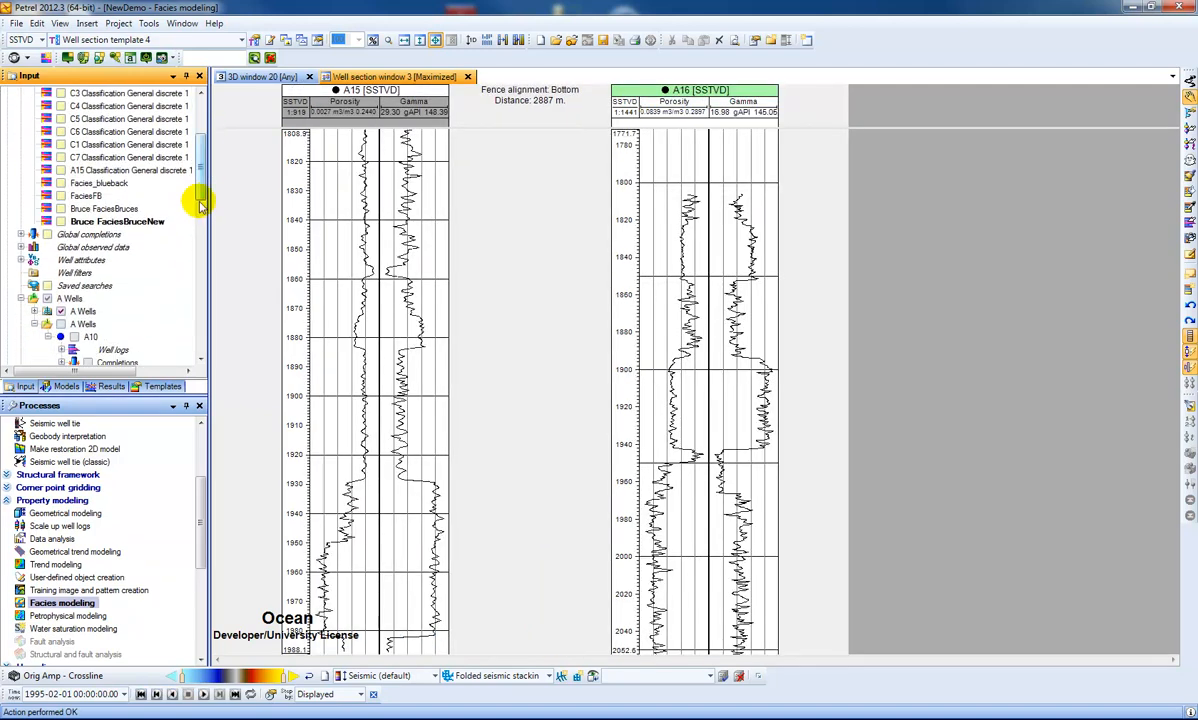
click(61, 221)
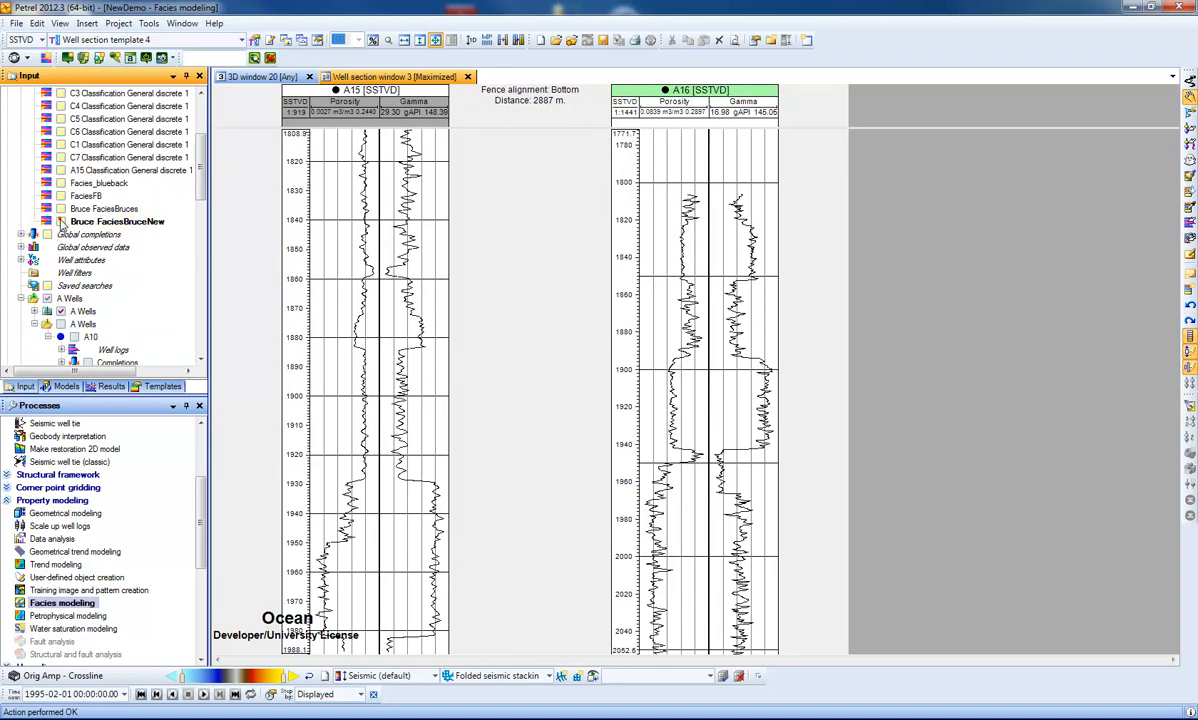
scroll(205, 170, down, 5)
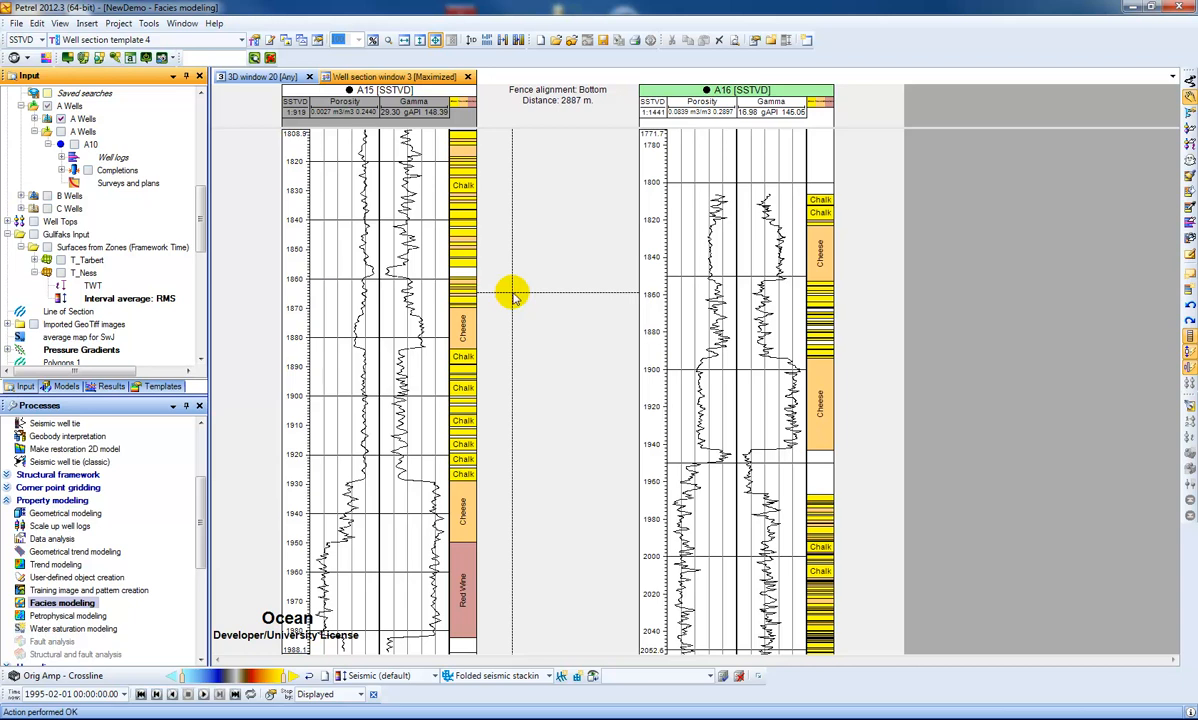
- Switch to the 3D window and inspect the Facies_blueback property on the model from a tilted, closer view
click(255, 77)
drag(650, 453, 650, 388)
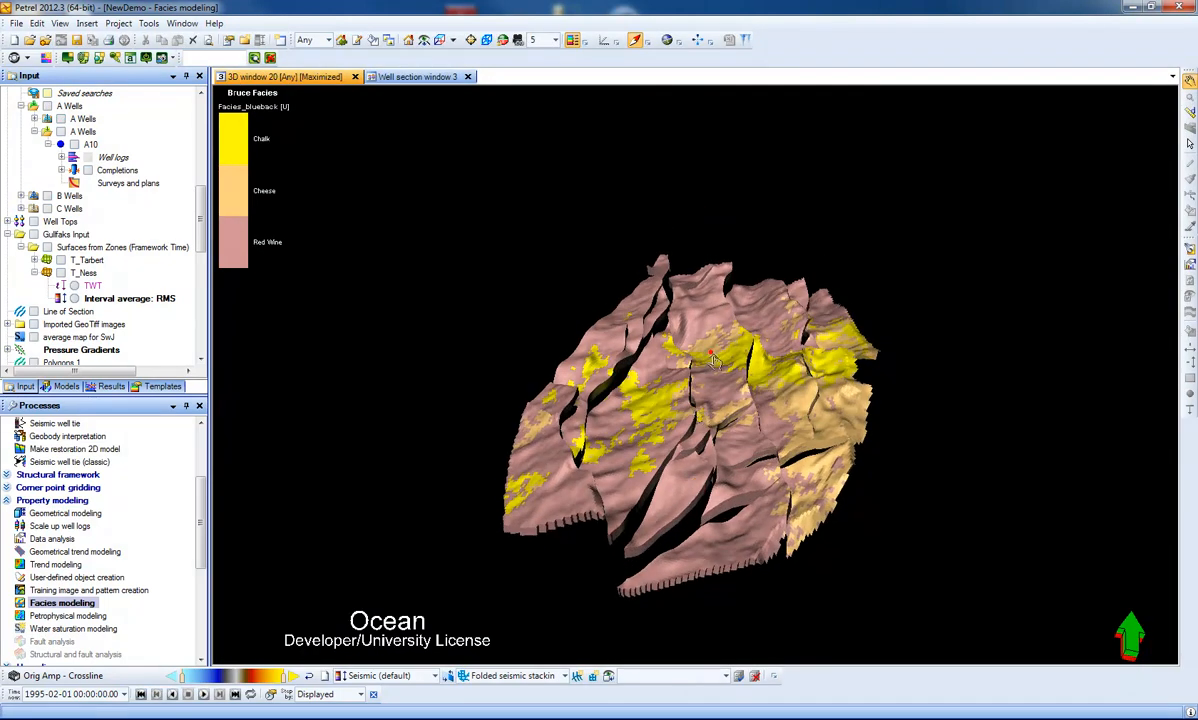
scroll(714, 360, up, 2)
drag(784, 492, 785, 510)
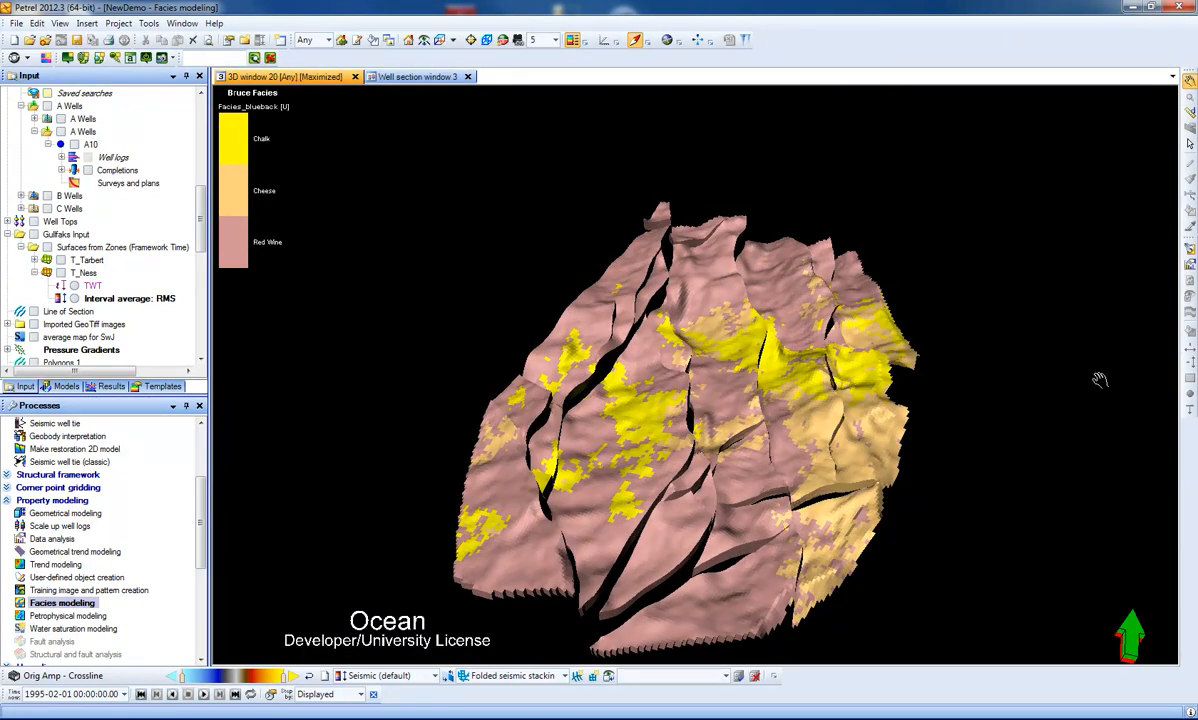